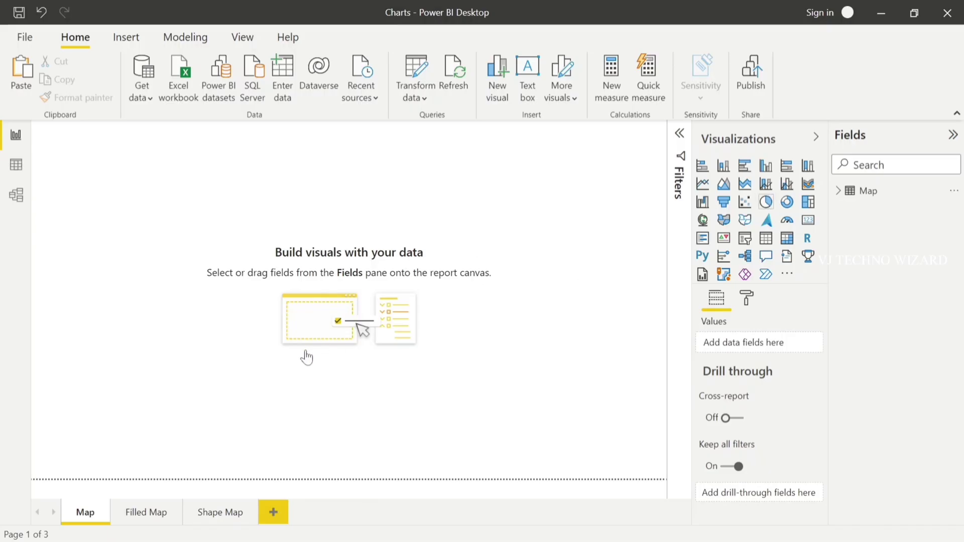
Step: Add a map visual, move it to the canvas centre, and plot City as its location
left_click(703, 221)
left_click_drag(105, 201, 321, 275)
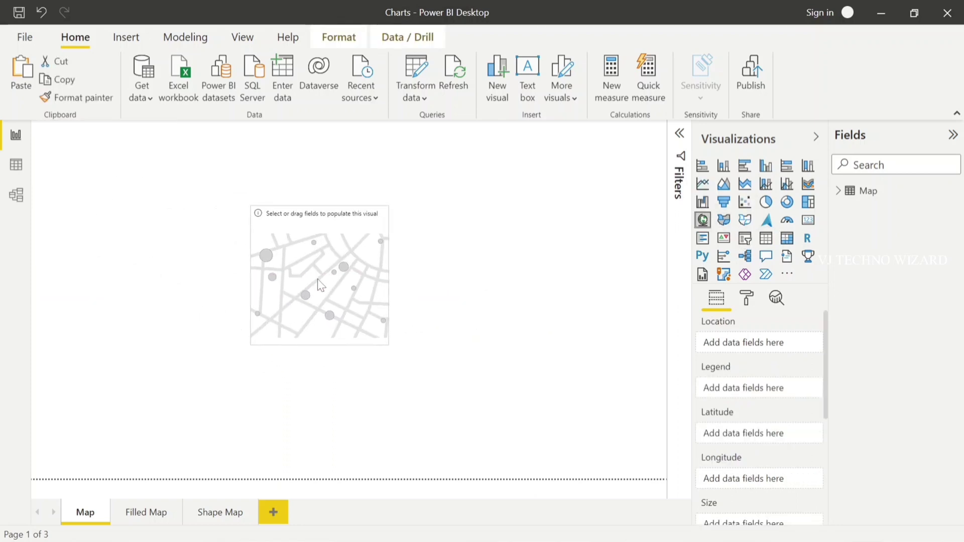
left_click(837, 191)
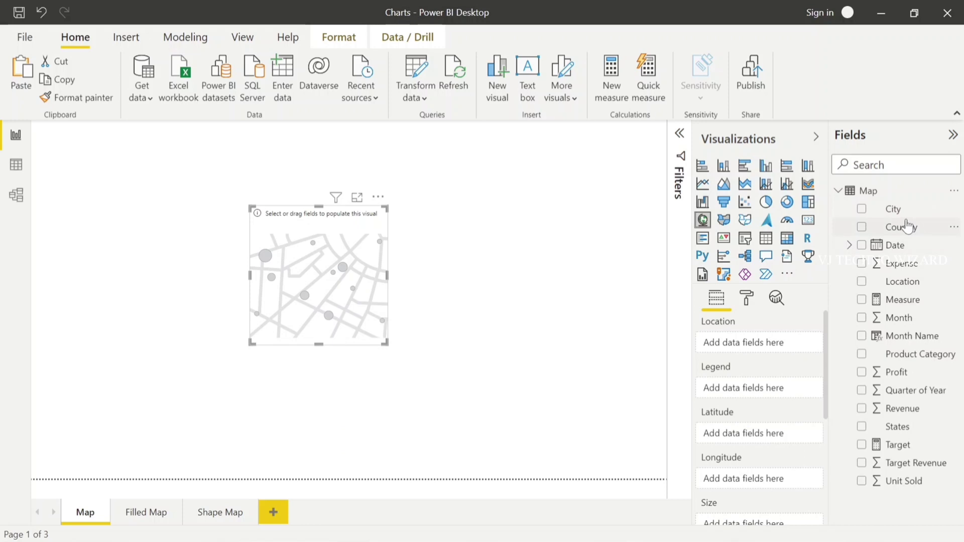
left_click_drag(904, 217, 764, 344)
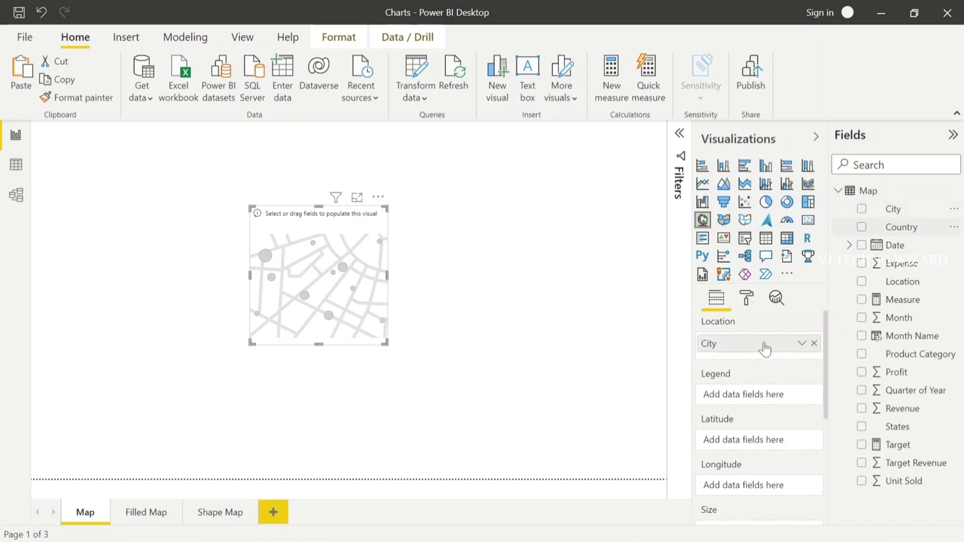
Step: Enlarge the map visual and size its city bubbles by Revenue
left_click_drag(386, 344, 513, 404)
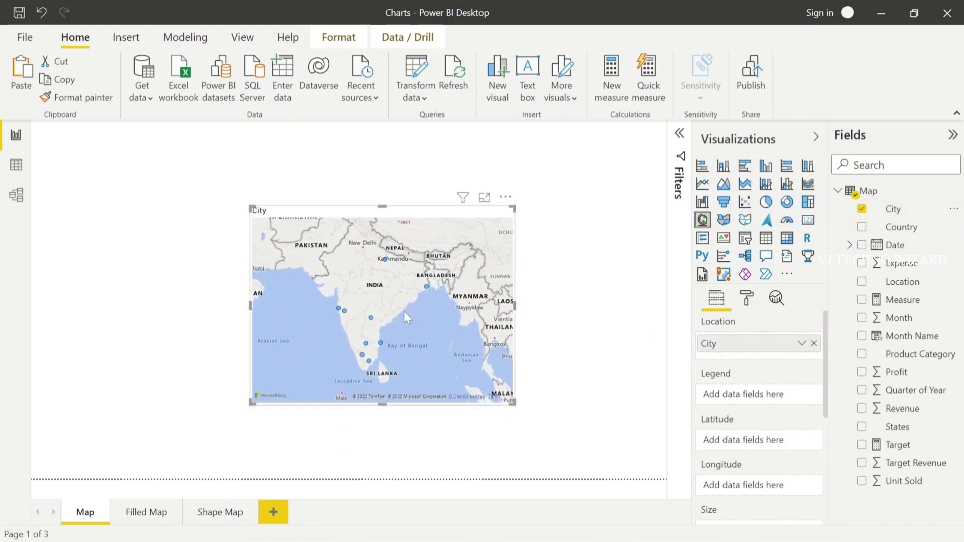
left_click_drag(253, 209, 195, 183)
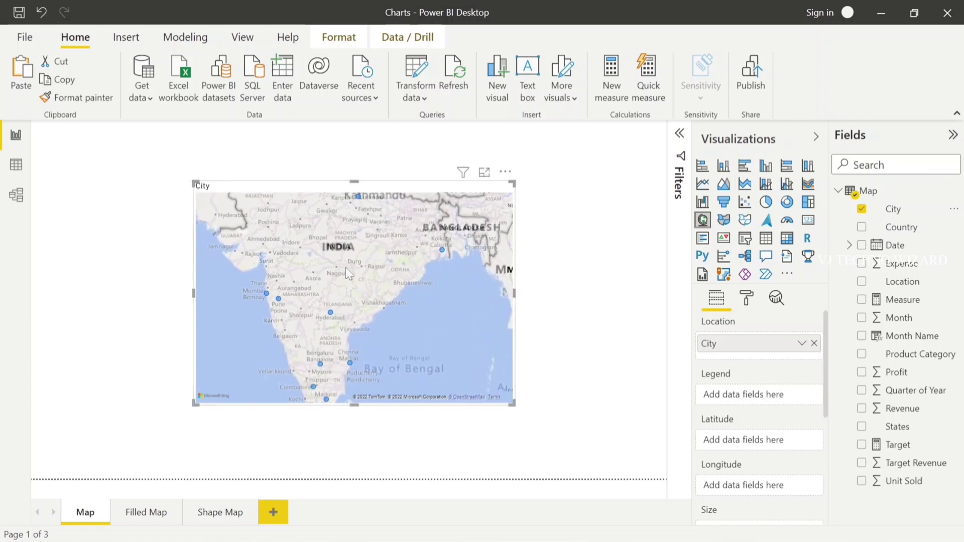
scroll(403, 296, "down", 5)
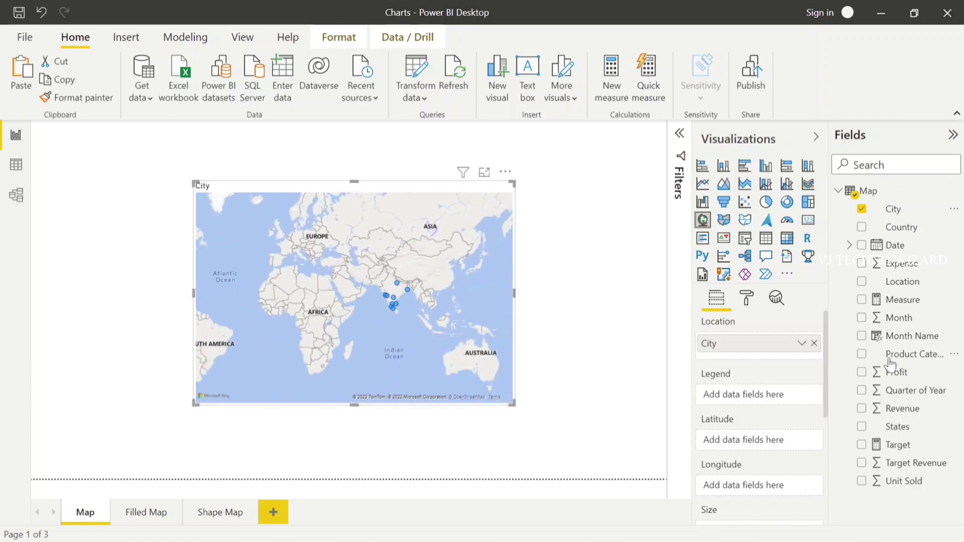
scroll(787, 445, "down", 2)
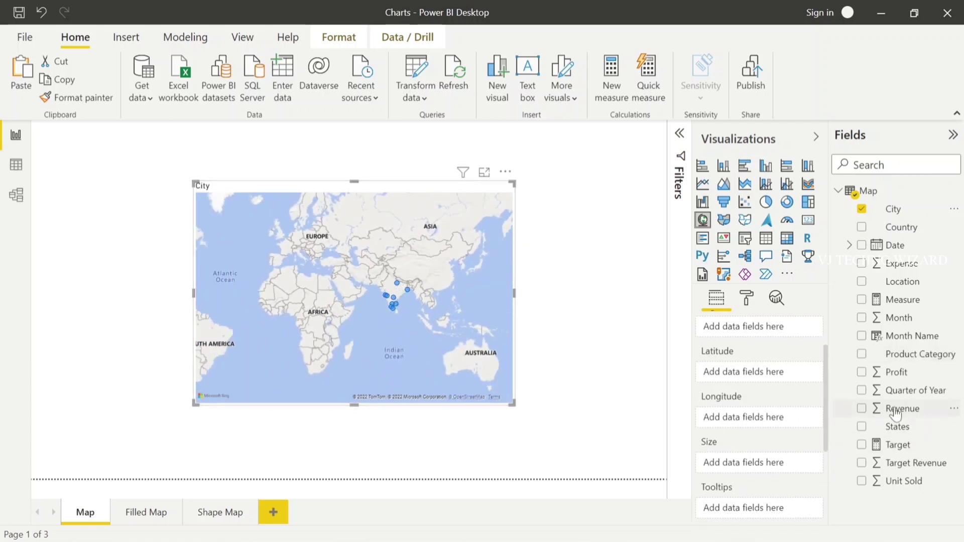
left_click_drag(891, 408, 745, 462)
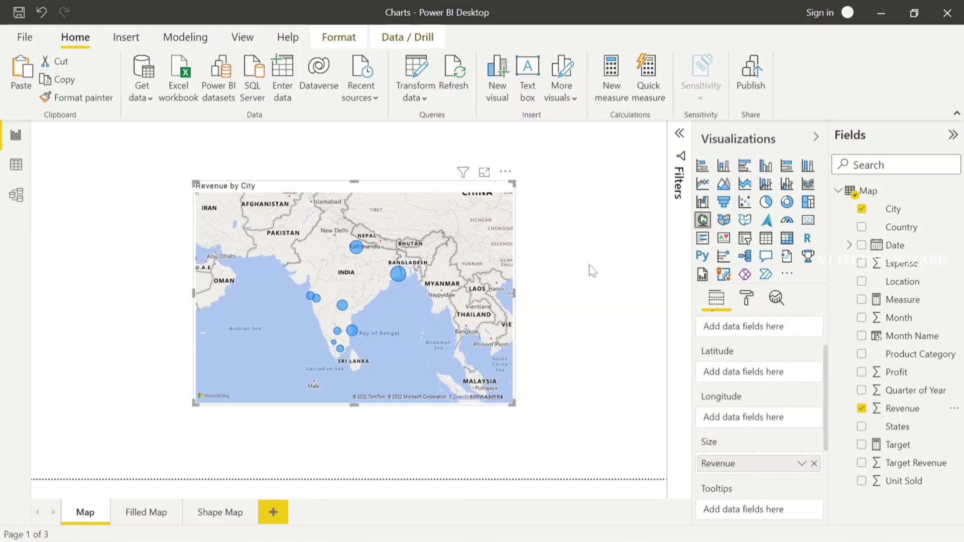
Step: Add a slicer next to the map that uses the City field
left_click(617, 269)
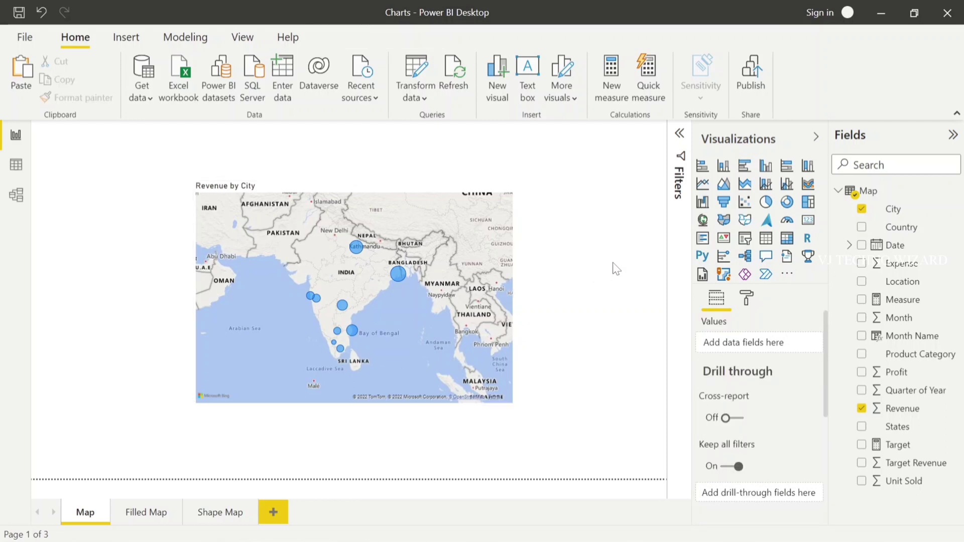
left_click(746, 241)
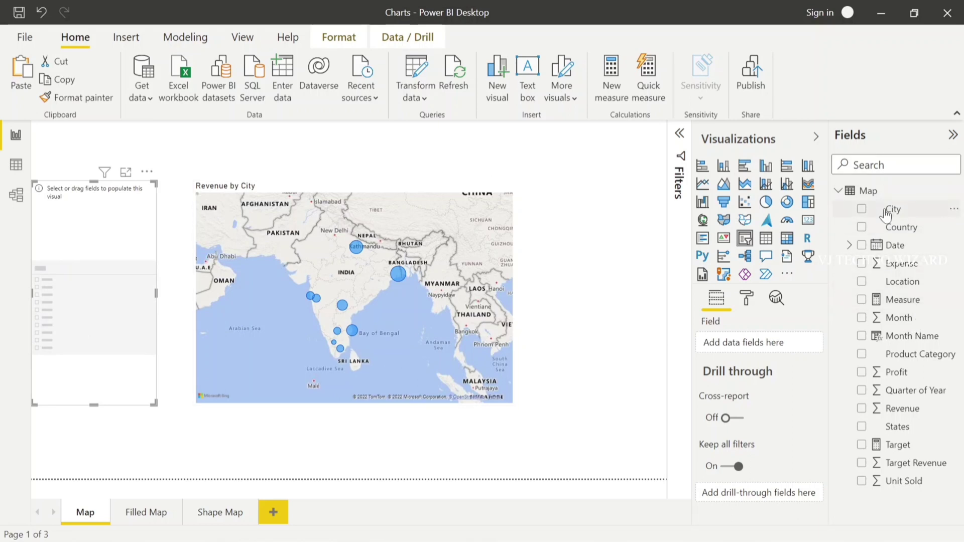
left_click_drag(889, 211, 756, 344)
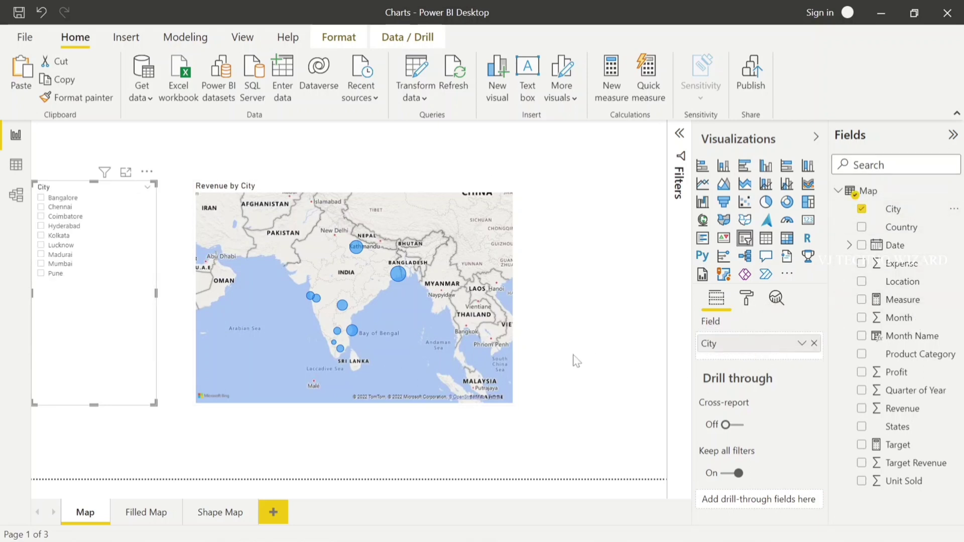
Step: Select the Revenue by City map and expand its Data colors formatting section
left_click(176, 210)
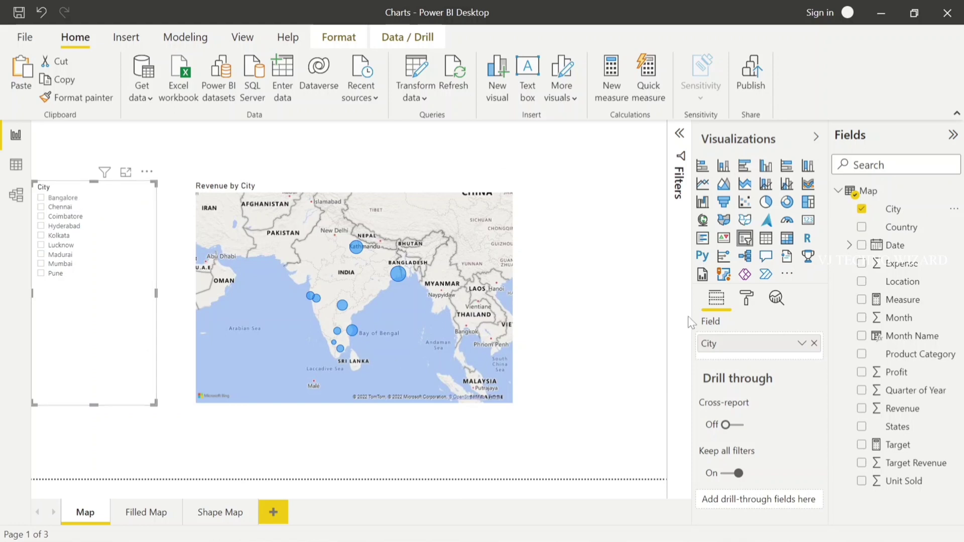
left_click(321, 181)
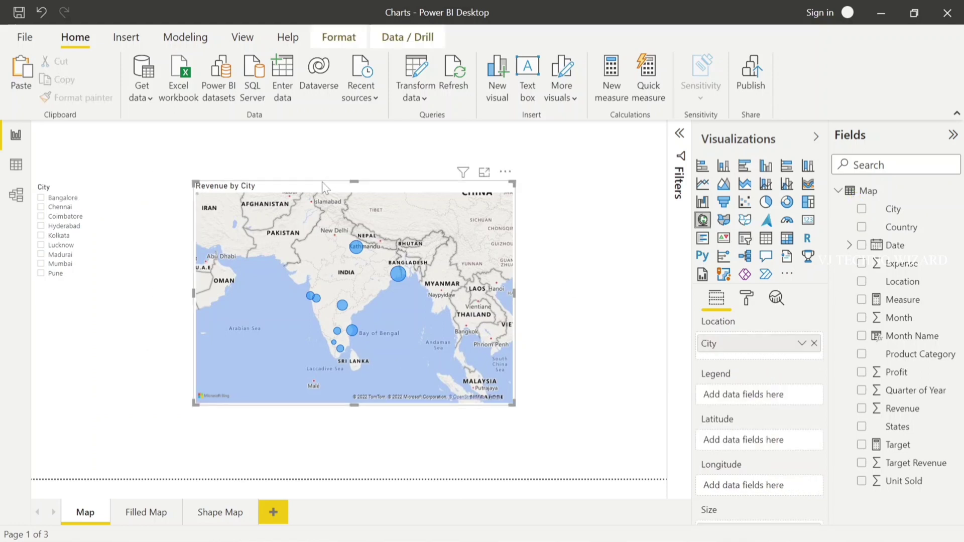
left_click(747, 299)
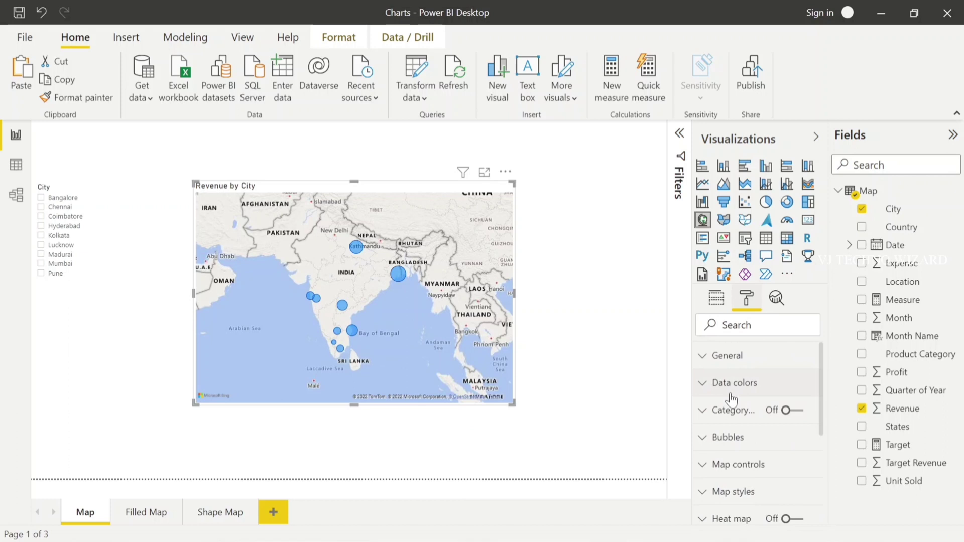
left_click(702, 384)
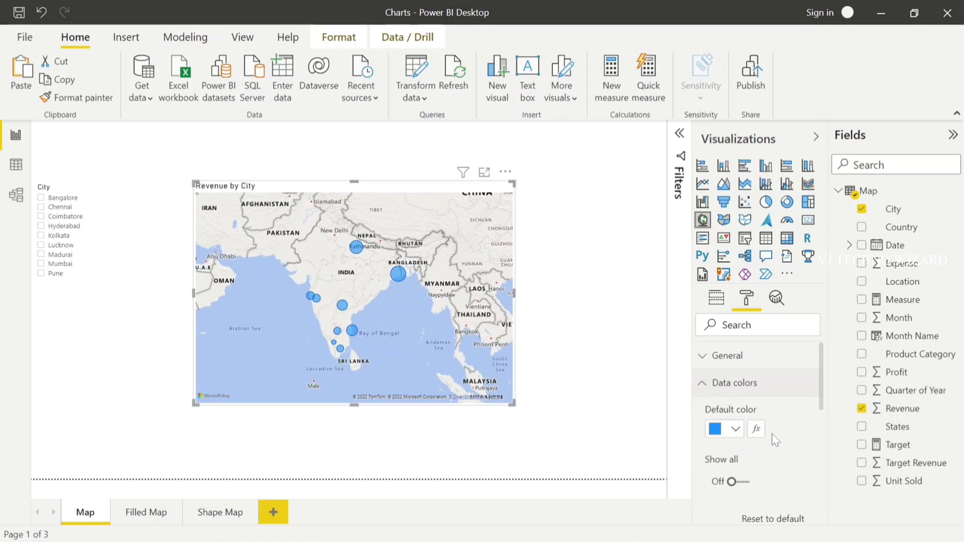
Step: Switch category labels on and back off, then expand the Bubbles settings
scroll(736, 450, "down", 2)
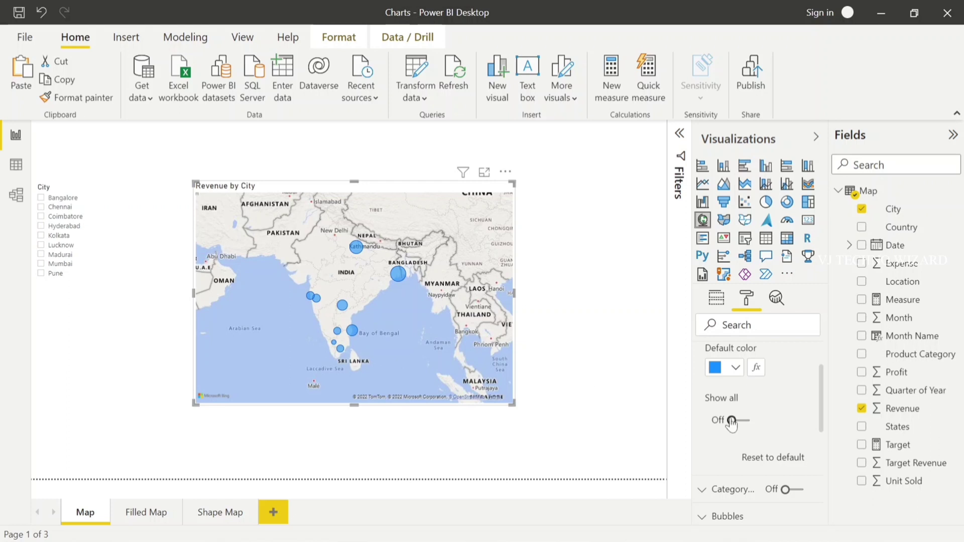
scroll(713, 417, "down", 3)
left_click(787, 403)
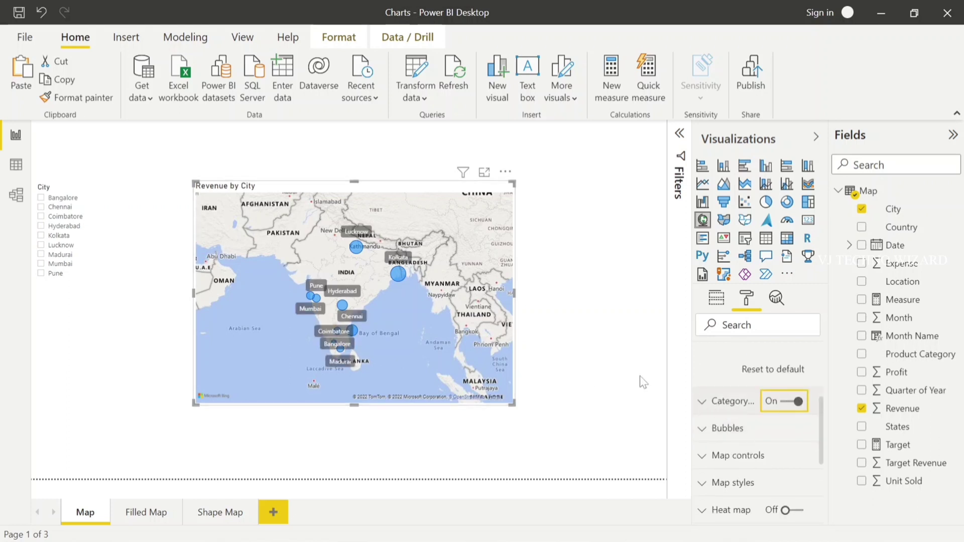
left_click(791, 406)
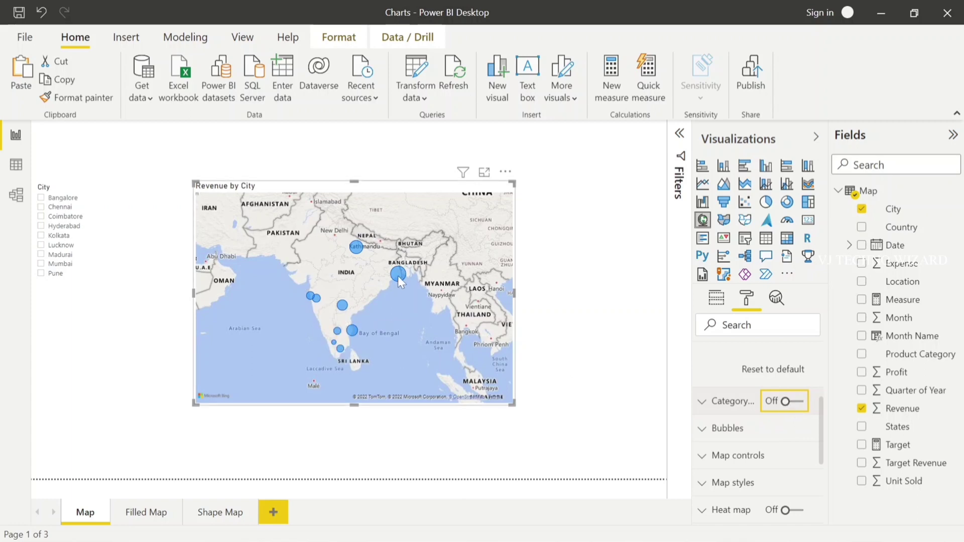
mouse_move(401, 278)
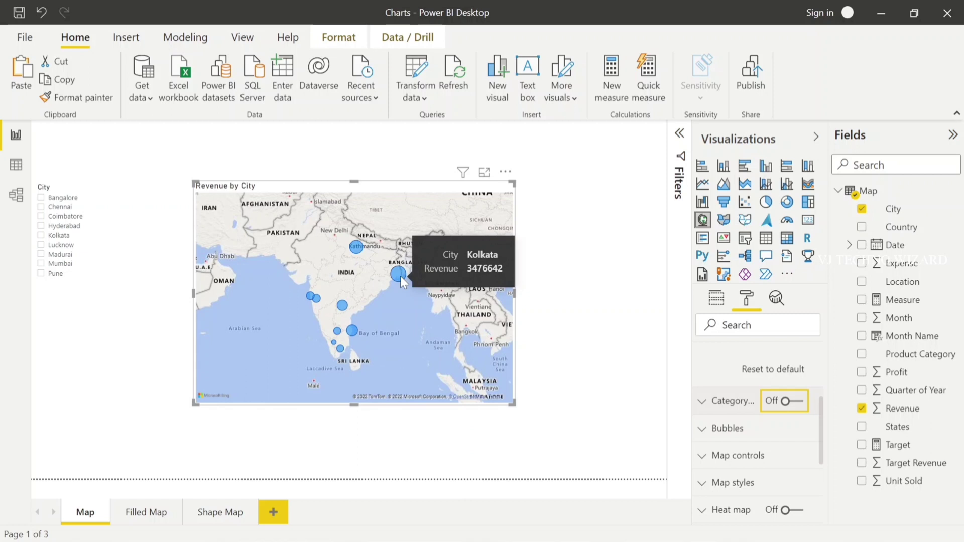
left_click(723, 428)
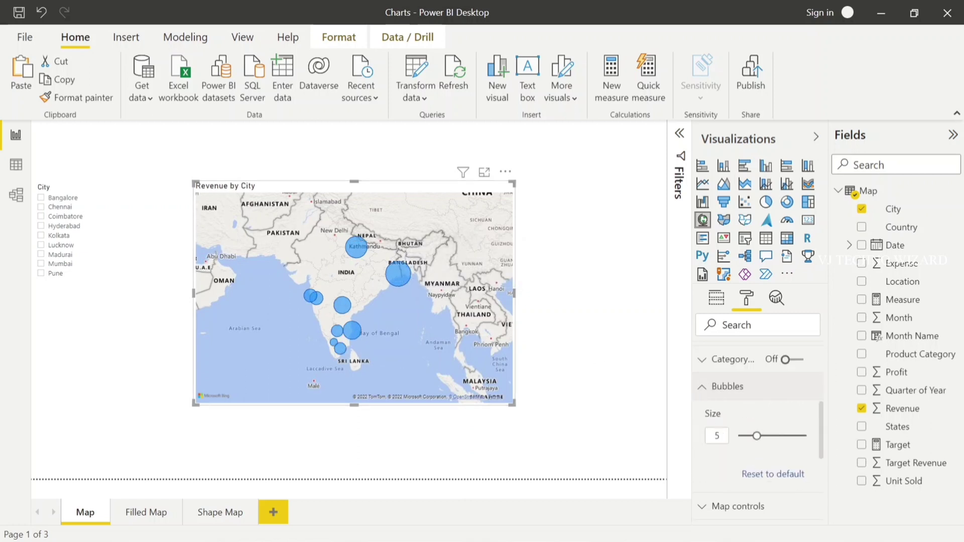
Step: Try several bubble sizes, settling at 5, then collapse the Bubbles section
key("Up")
key("Down")
key("Down")
key("Up")
key("Up")
key("Up")
key("Up")
key("Up")
key("Up")
key("Up")
key("Up")
key("Up")
key("Up")
key("Up")
key("Up")
key("Up")
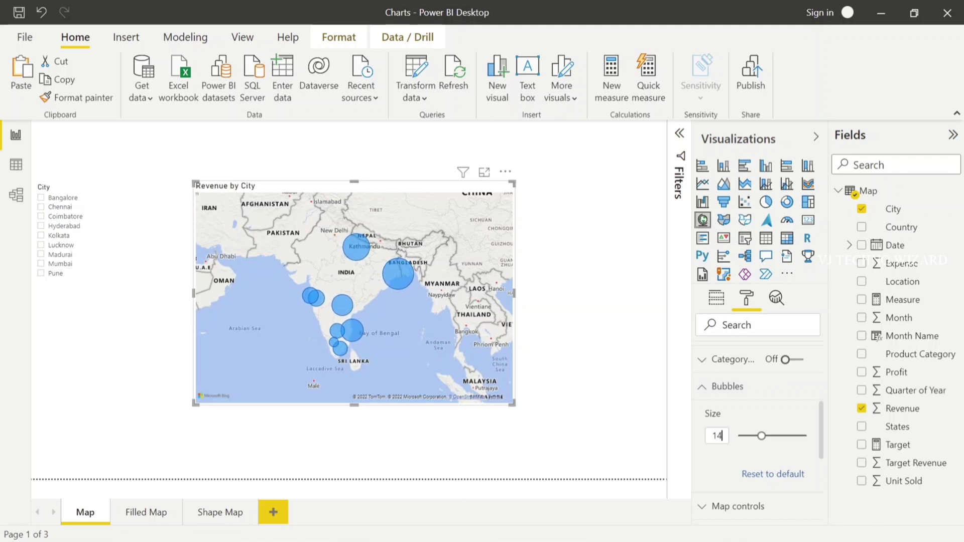
key("Down")
key("Down")
key("Down")
key("Down")
key("Down")
key("Down")
key("Down")
key("Down")
key("Down")
key("Down")
key("Down")
key("Down")
key("Down")
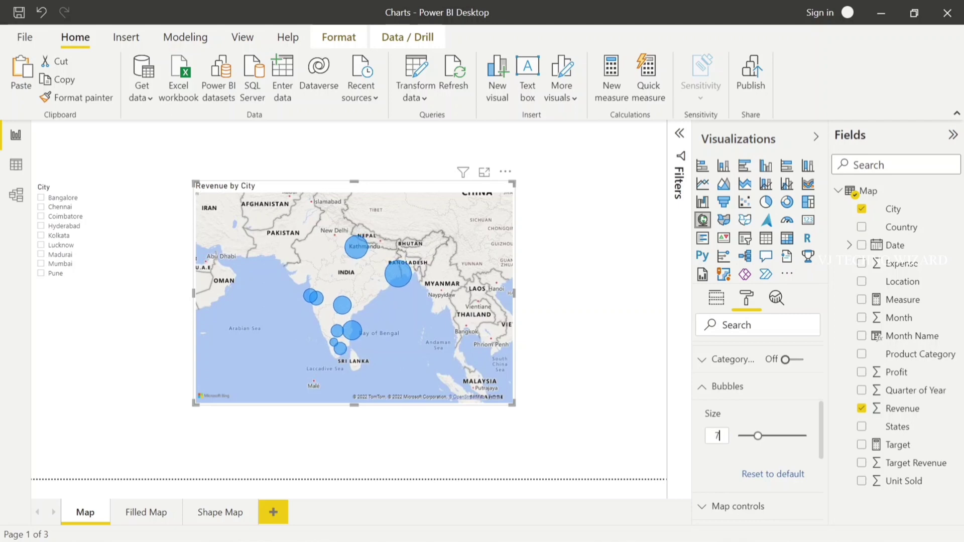
key("Up")
left_click(704, 397)
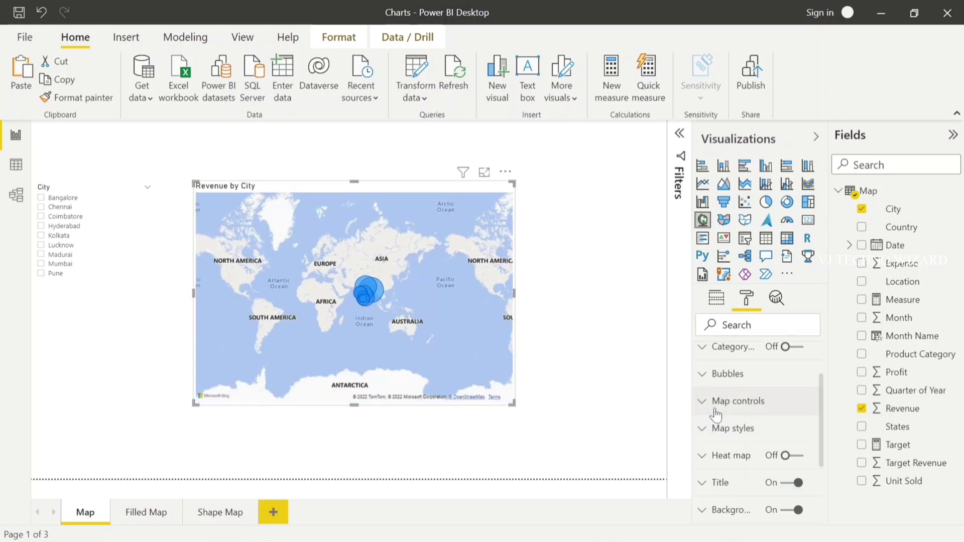
Step: Expand Map controls and test the City slicer by filtering the map to Madurai
left_click(703, 402)
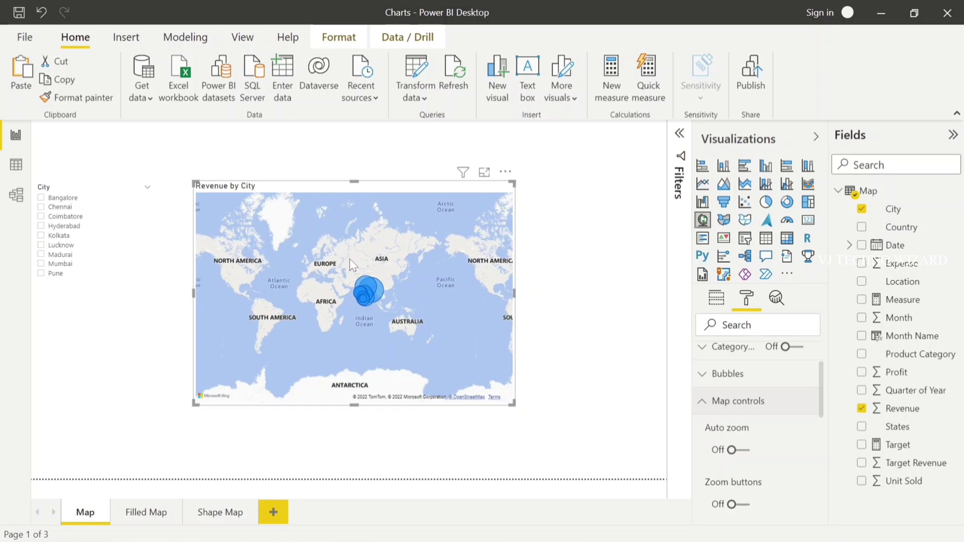
left_click(53, 188)
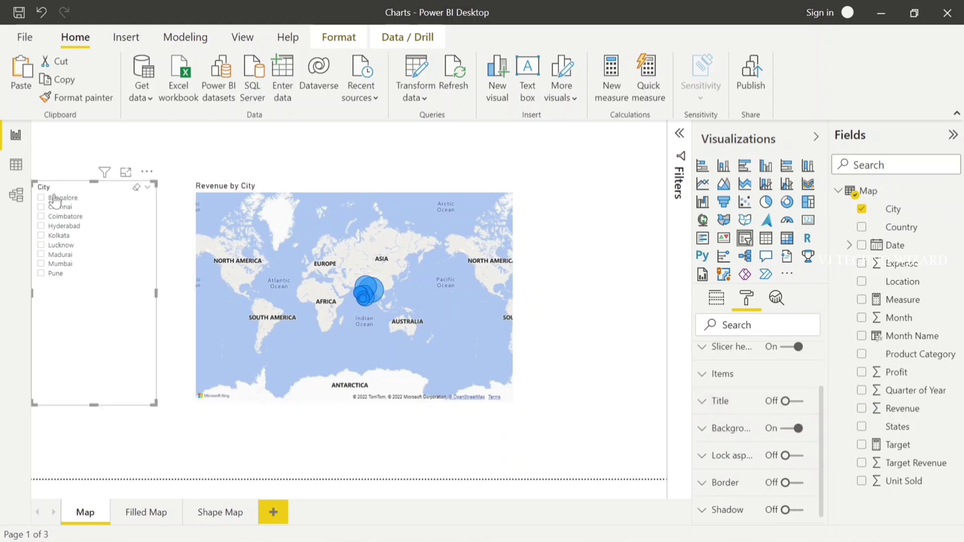
left_click(42, 254)
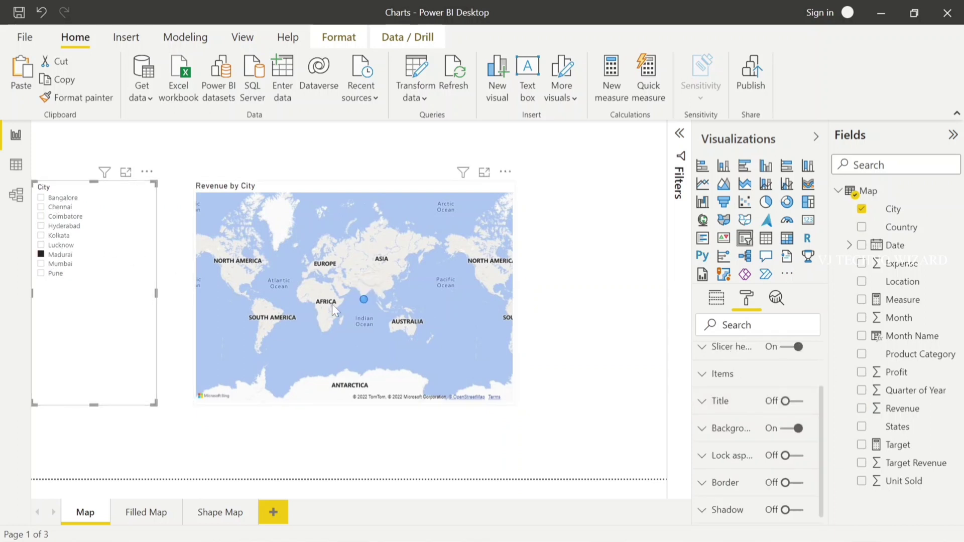
mouse_move(365, 300)
scroll(727, 432, "up", 2)
scroll(725, 437, "down", 3)
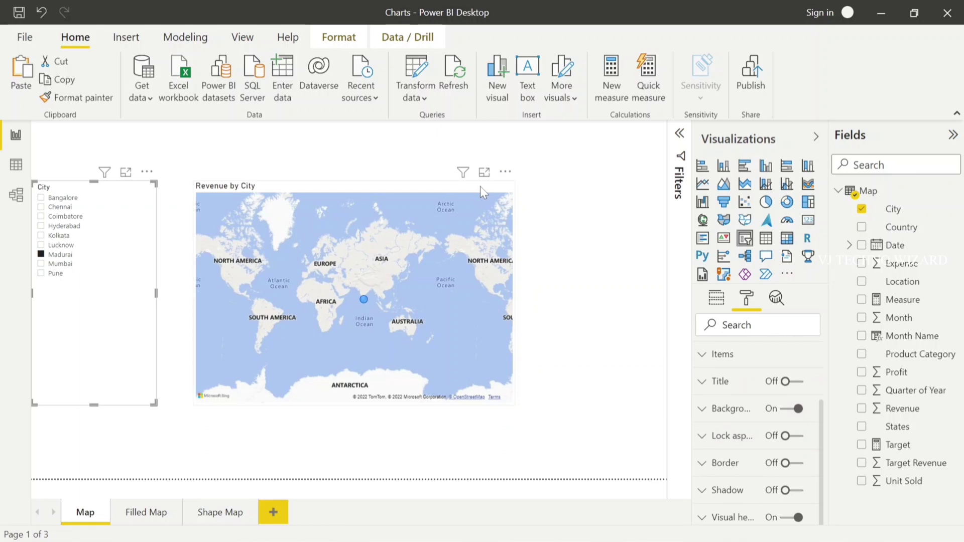
Step: Turn on auto zoom, test it with Chennai, then clear the slicer to show all cities
left_click(477, 186)
left_click(737, 431)
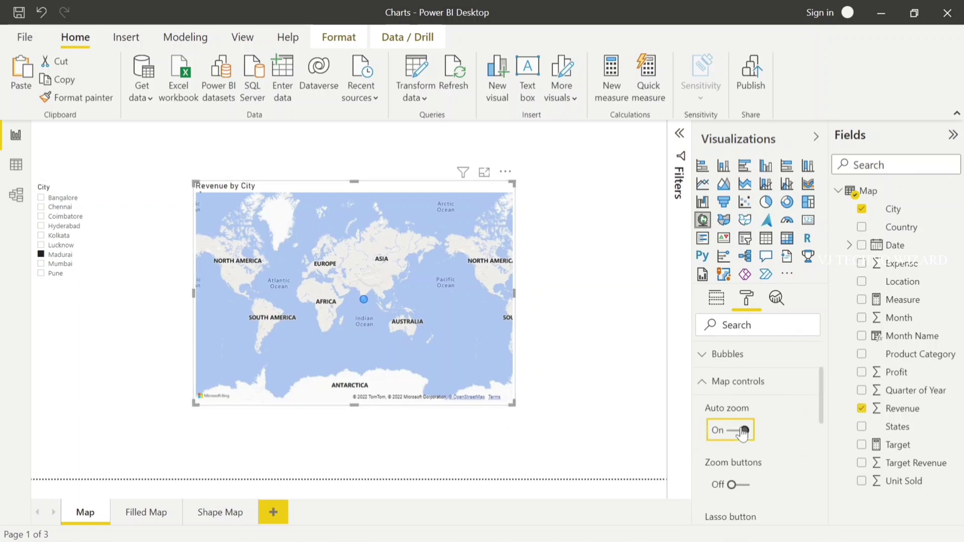
left_click(56, 217)
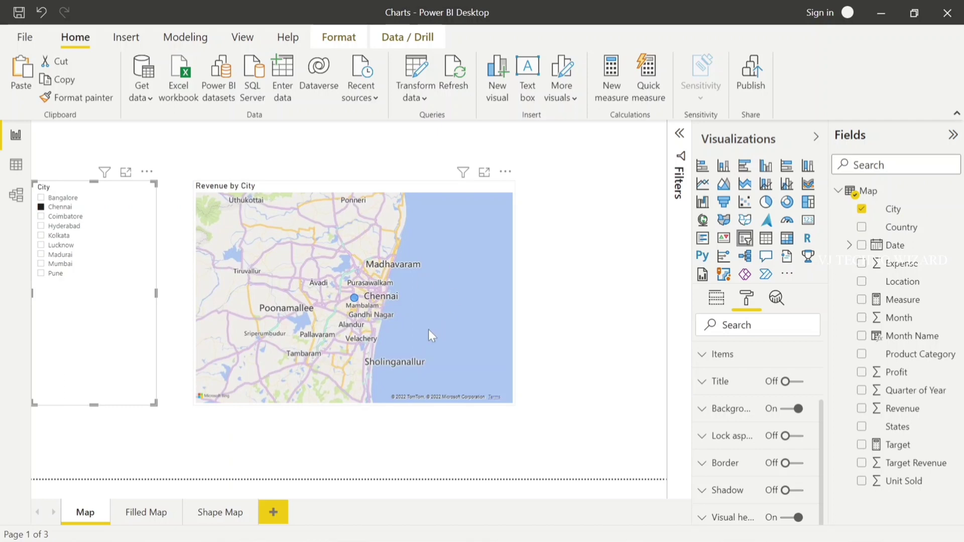
left_click(51, 210)
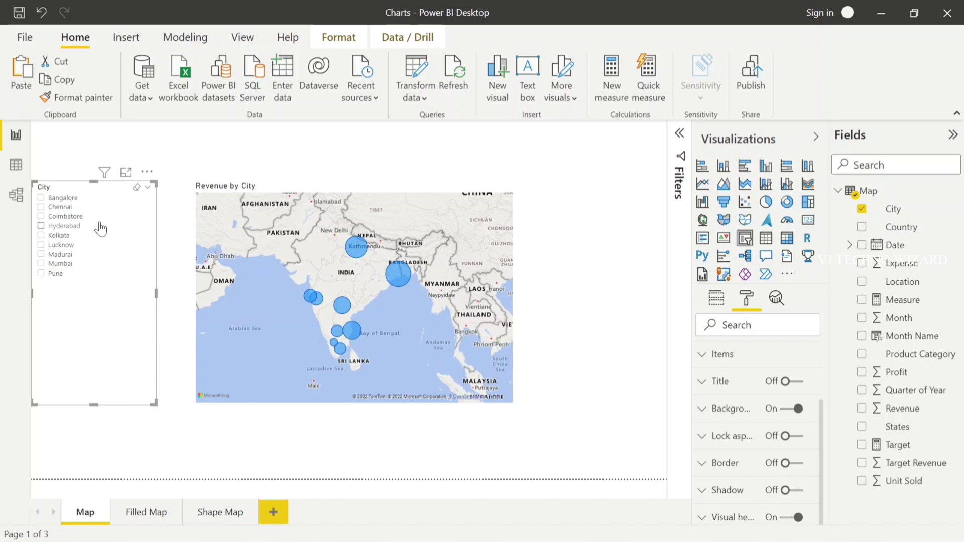
left_click(524, 310)
left_click(469, 190)
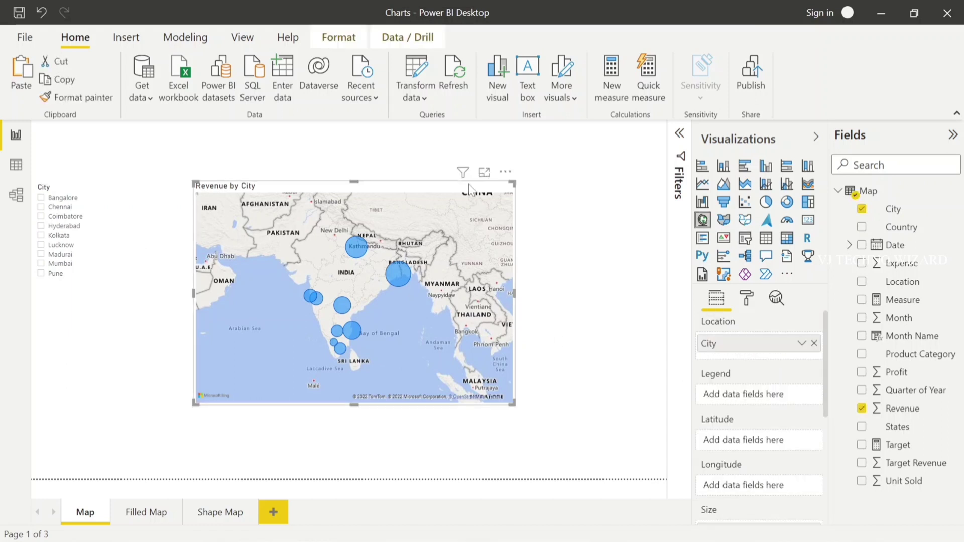
Step: Turn on zoom buttons in the city map's Map controls
left_click(747, 299)
scroll(700, 436, "down", 2)
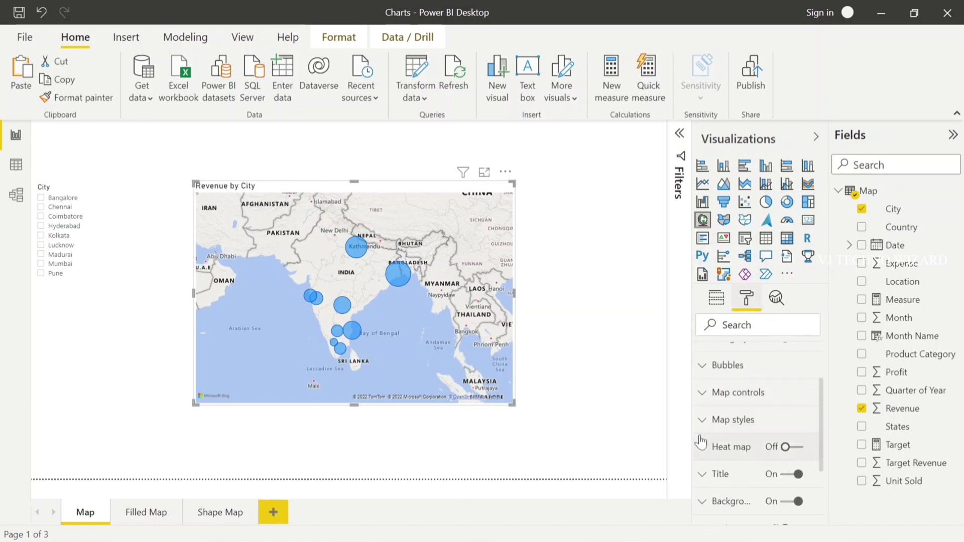
left_click(723, 392)
left_click(743, 458)
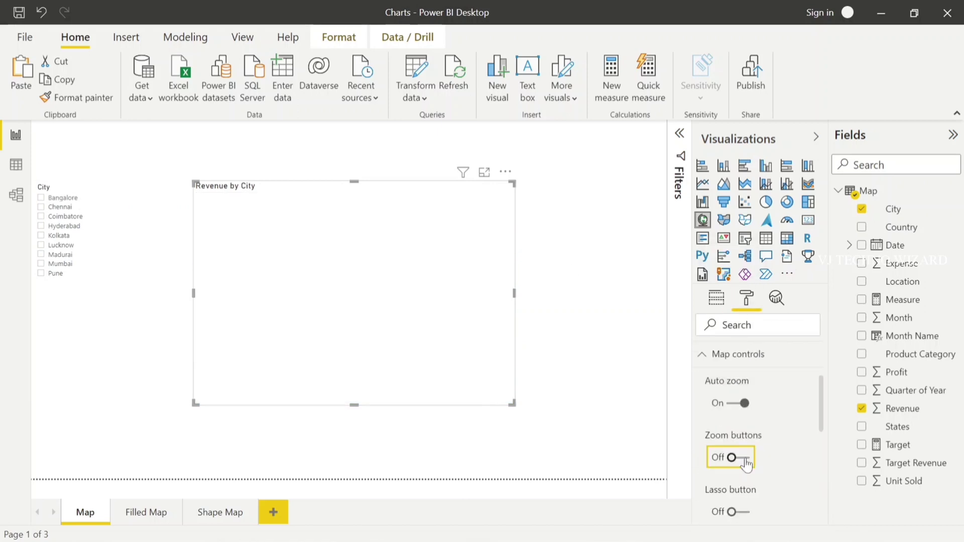
left_click(745, 460)
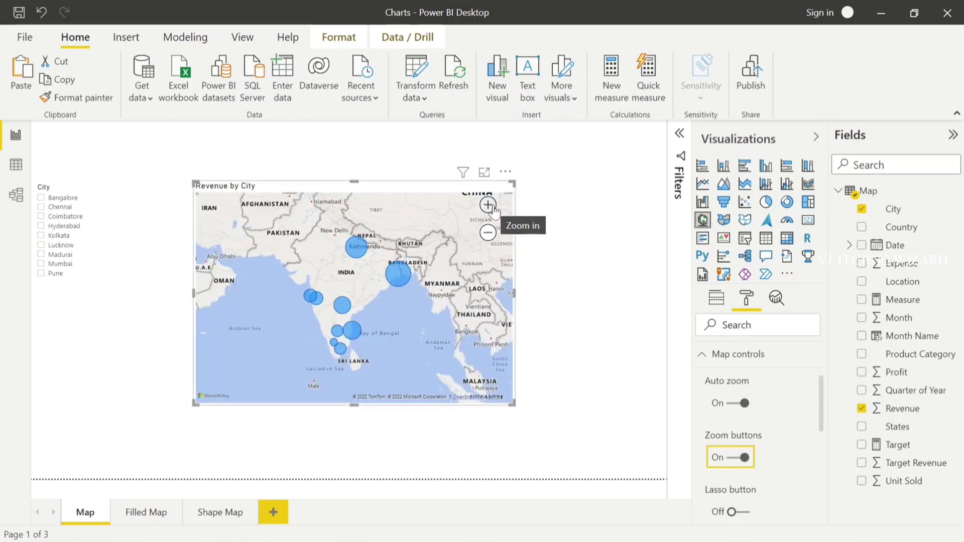
left_click(702, 359)
Step: Switch the map to a heat map with radius 17, trying Meters before returning to Pixels
scroll(721, 430, "down", 1)
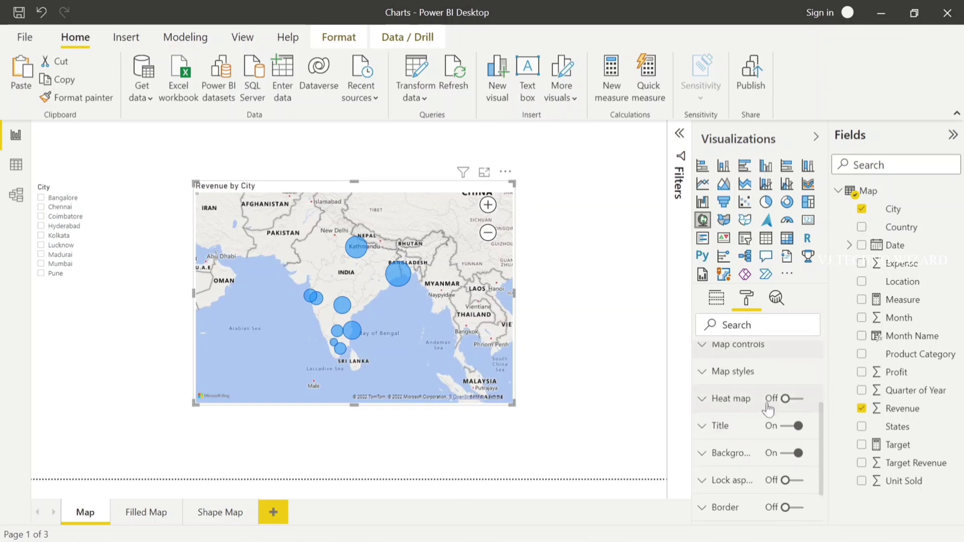
left_click(791, 399)
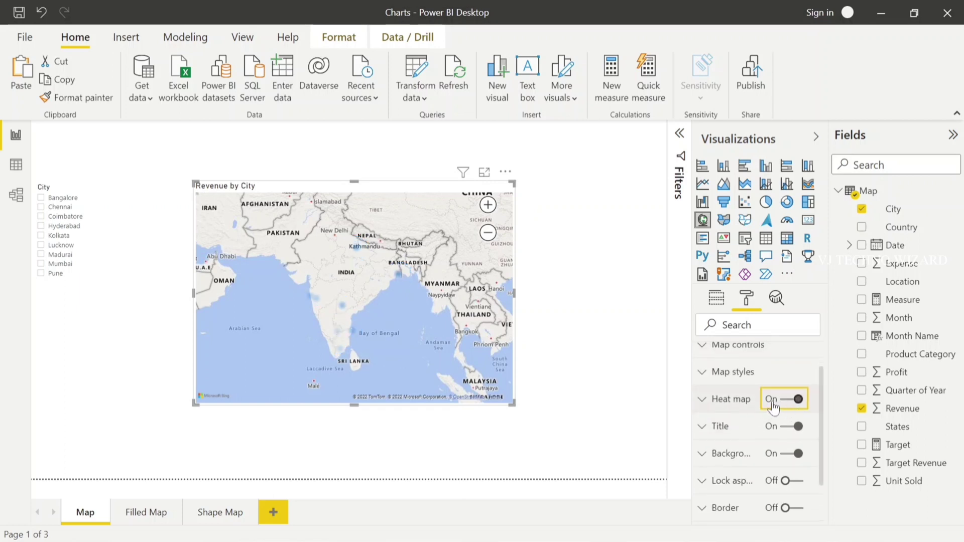
left_click(703, 400)
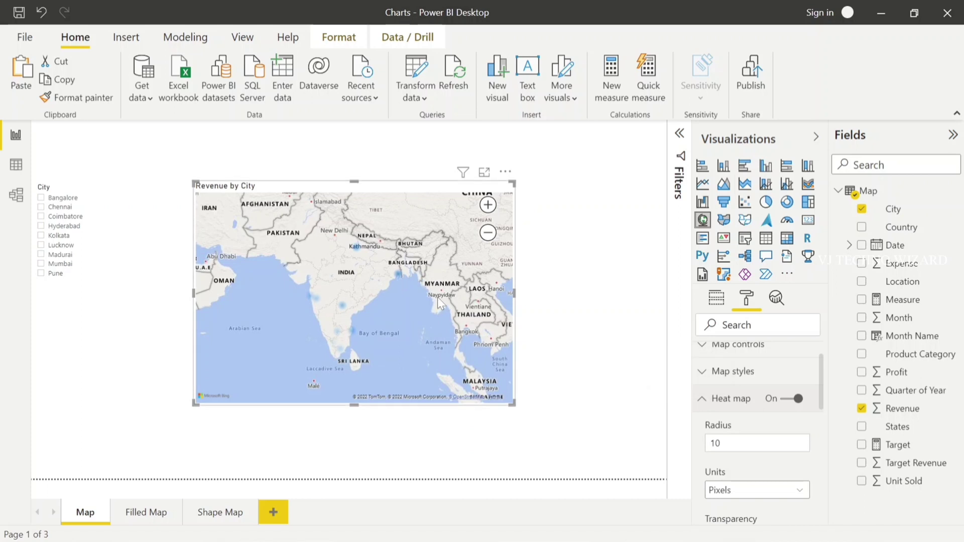
left_click(738, 443)
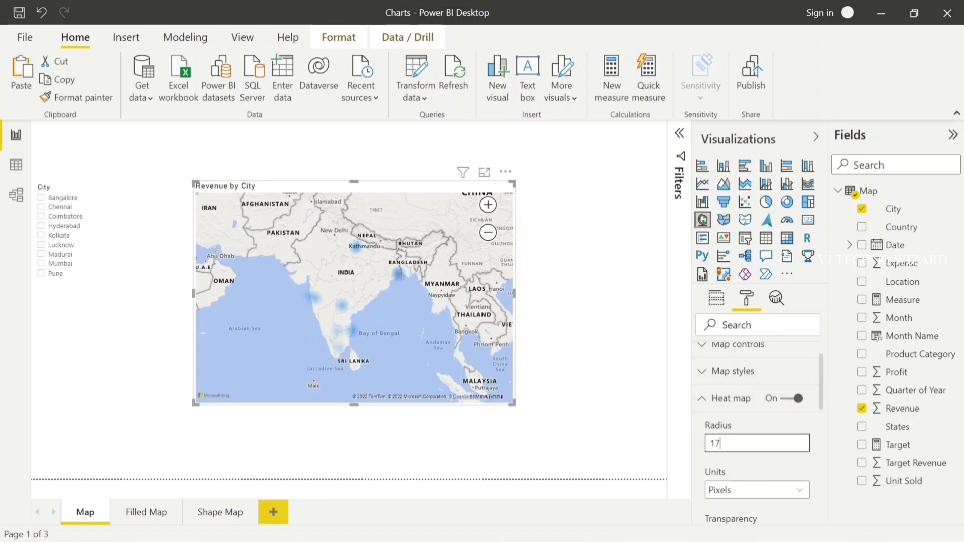
scroll(746, 454, "down", 1)
left_click(746, 454)
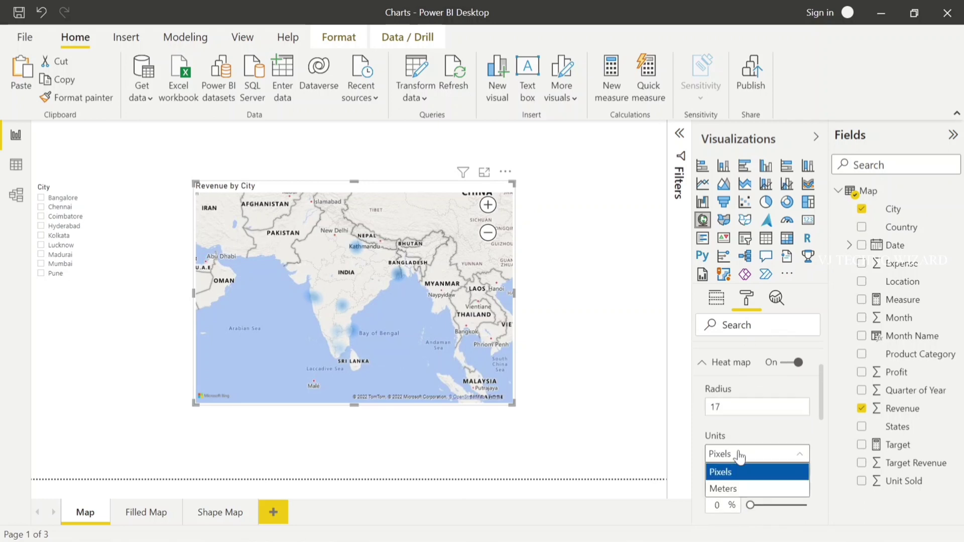
left_click(729, 488)
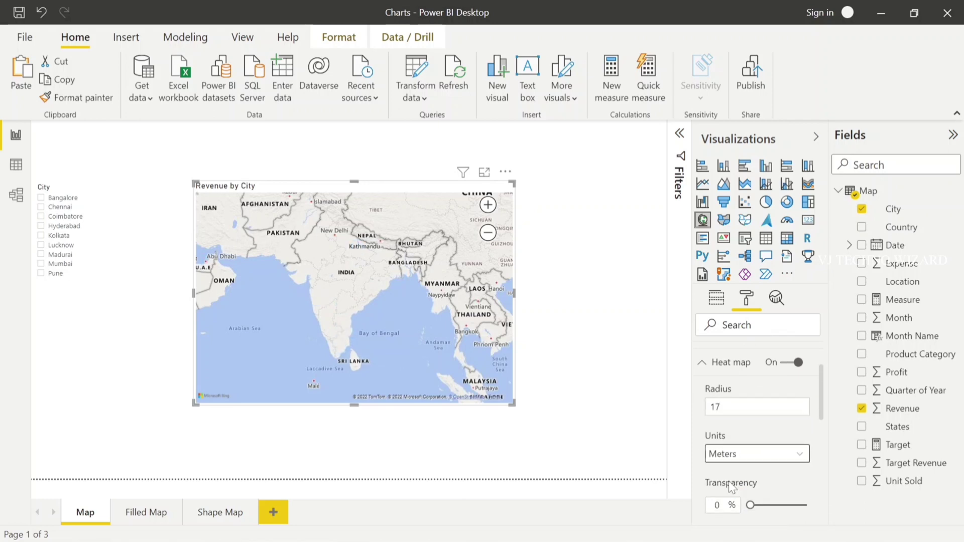
left_click(730, 454)
left_click(728, 469)
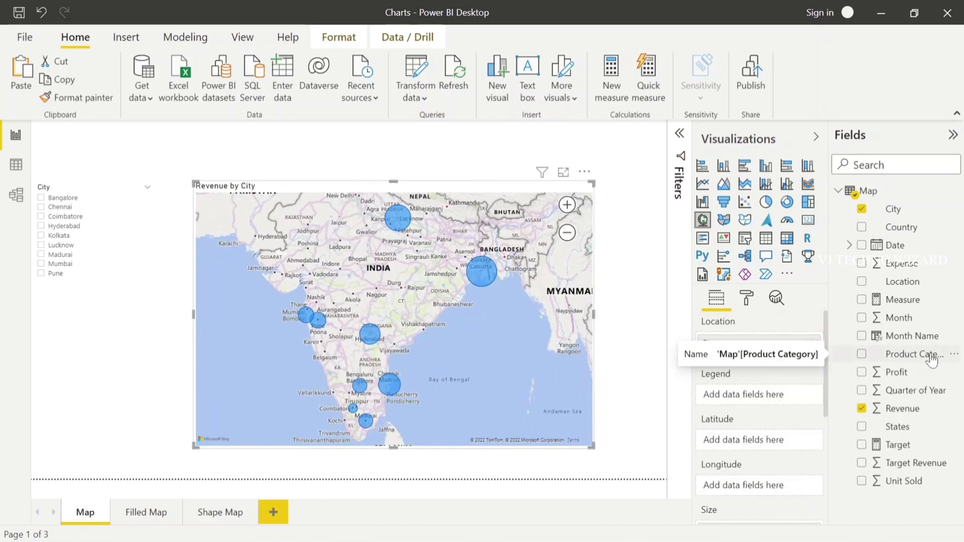
Step: Add Product Category as the legend to split each city bubble into a pie
left_click_drag(932, 359, 787, 397)
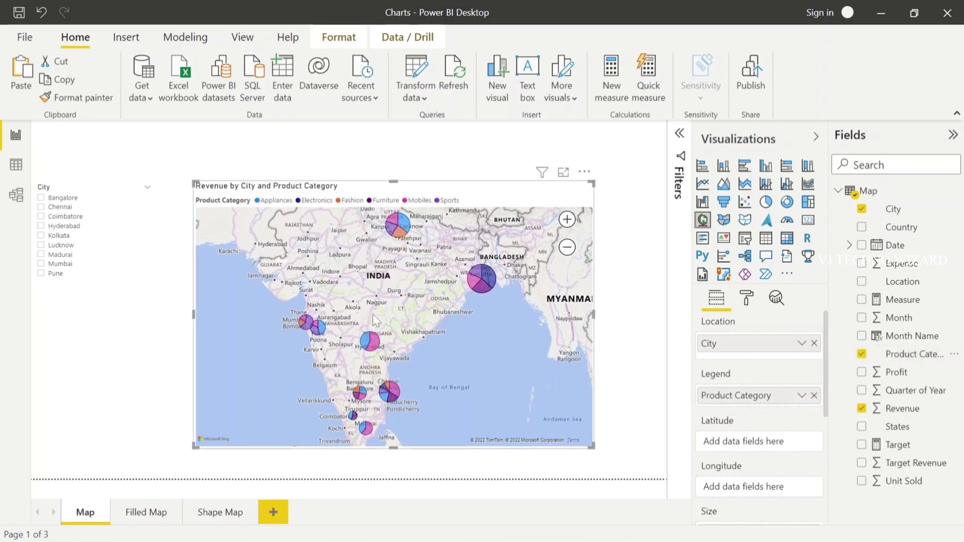
mouse_move(369, 347)
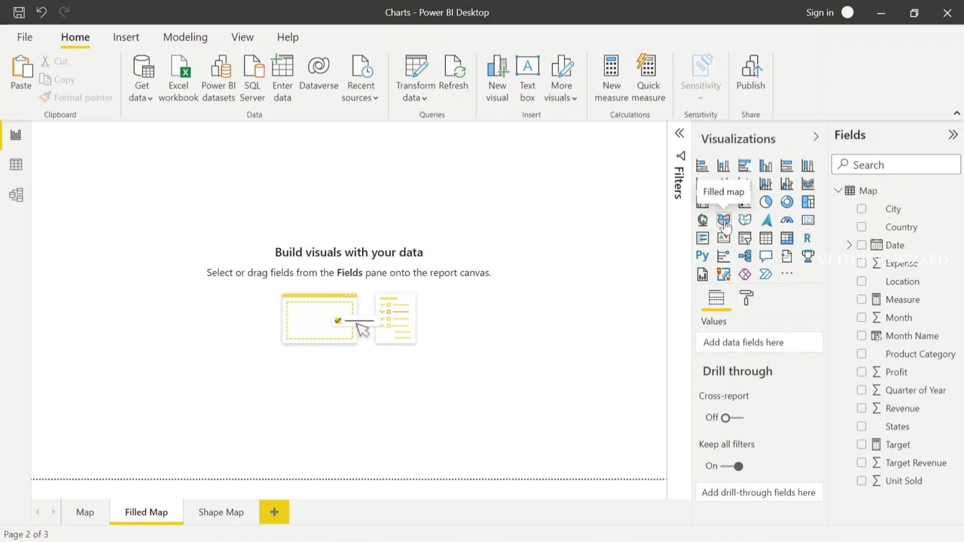
Step: Add a centred filled map with Country as location and Revenue as its tooltip
left_click(724, 220)
left_click_drag(138, 201, 273, 260)
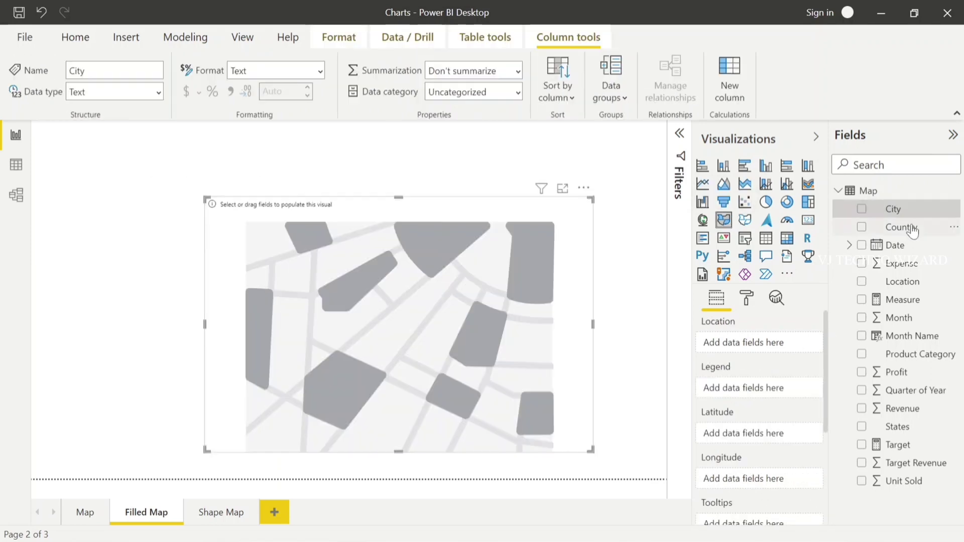
left_click_drag(912, 231, 770, 343)
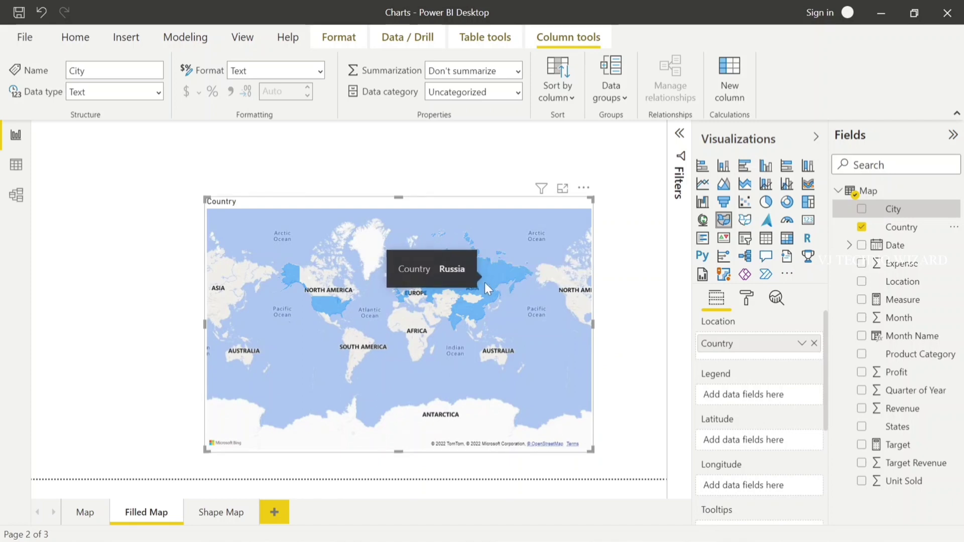
mouse_move(474, 309)
mouse_move(454, 320)
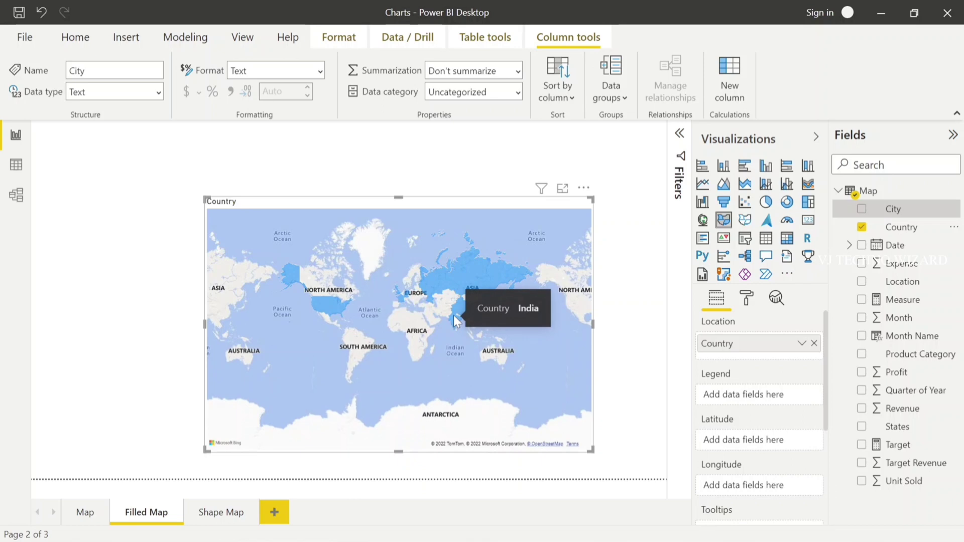
scroll(738, 400, "down", 2)
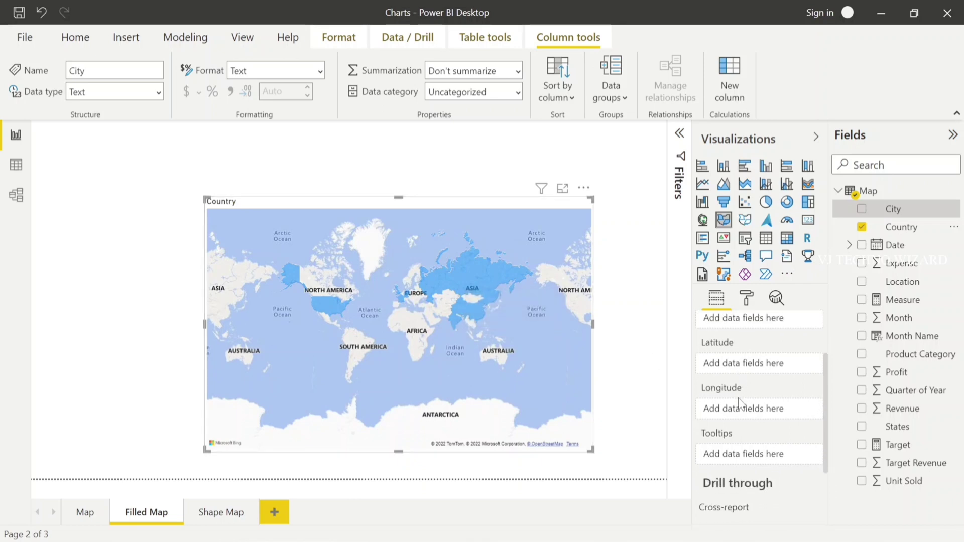
left_click_drag(892, 409, 745, 455)
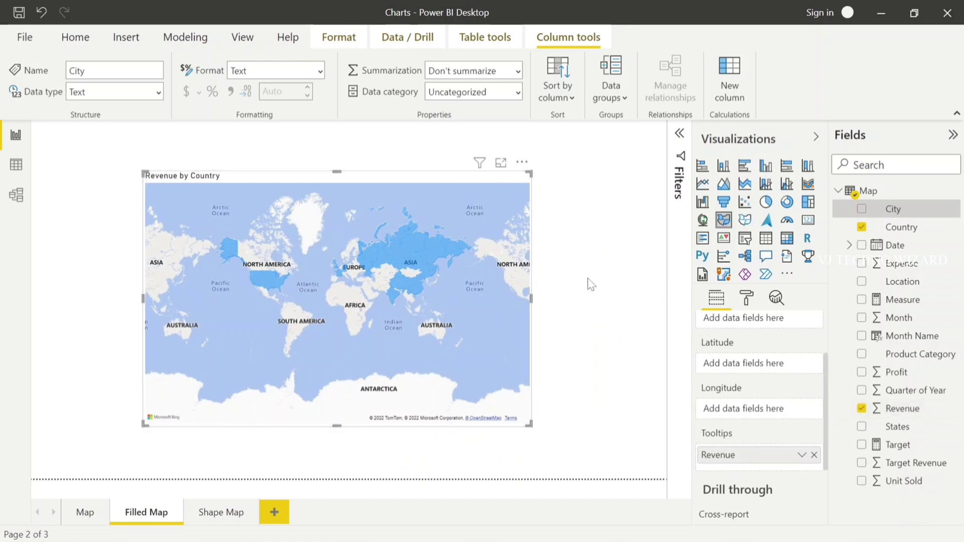
Step: Check the country revenue tooltips on the filled map, such as India at 6229786
mouse_move(395, 292)
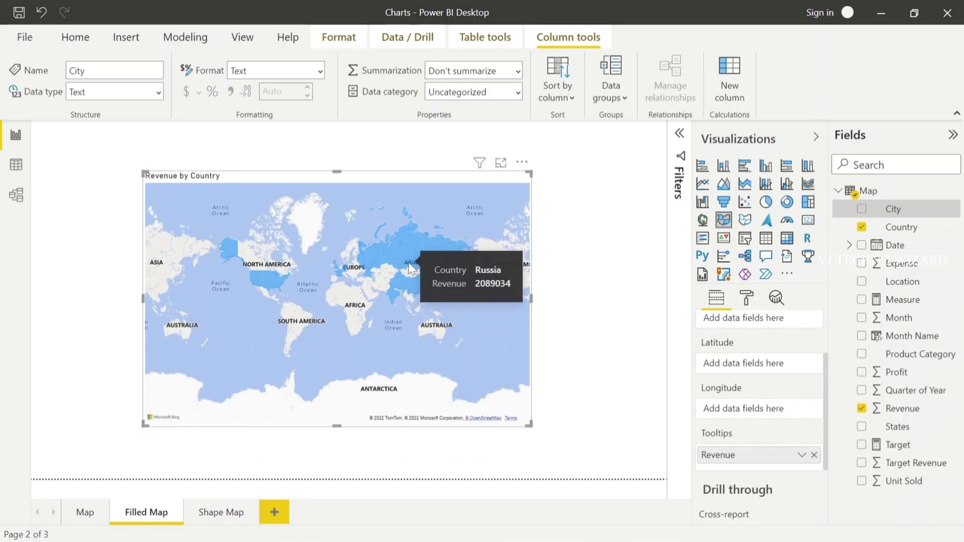
mouse_move(422, 242)
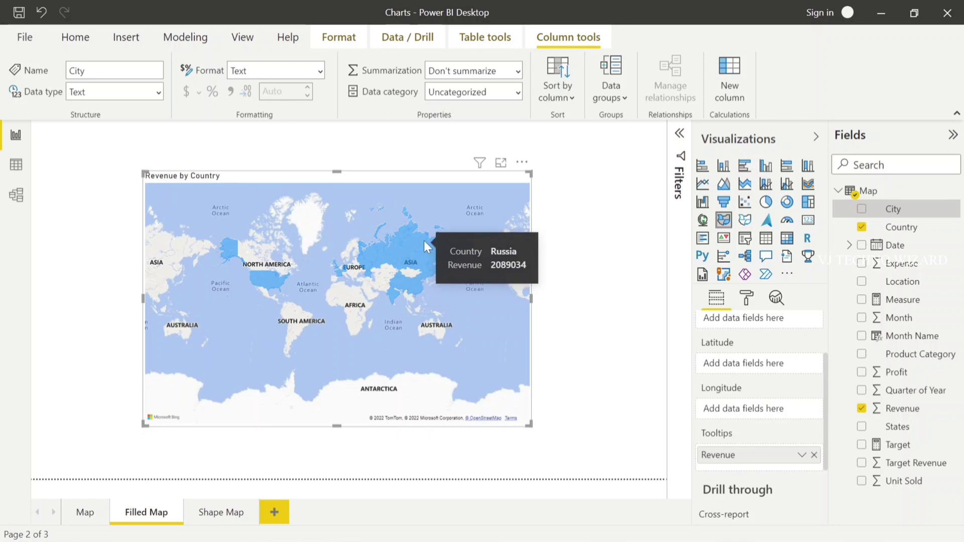
scroll(739, 377, "up", 2)
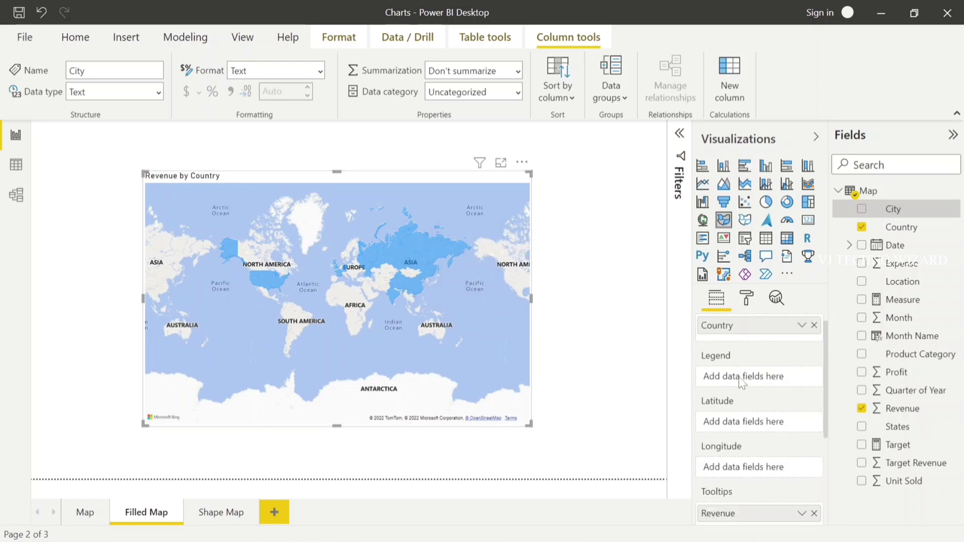
scroll(758, 311, "down", 4)
Step: Set up a Data colors gradient on the filled map based on Sum of Revenue
left_click(747, 300)
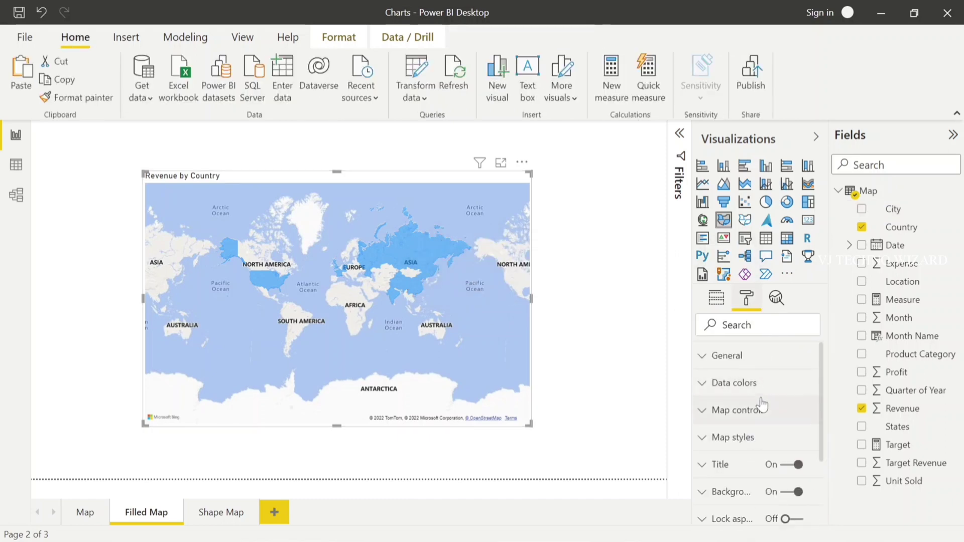
left_click(725, 397)
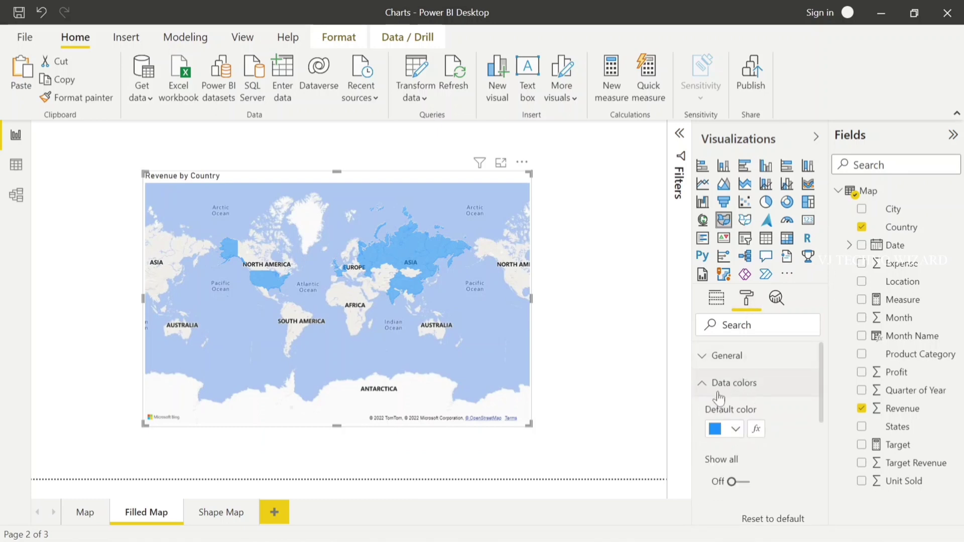
left_click(758, 428)
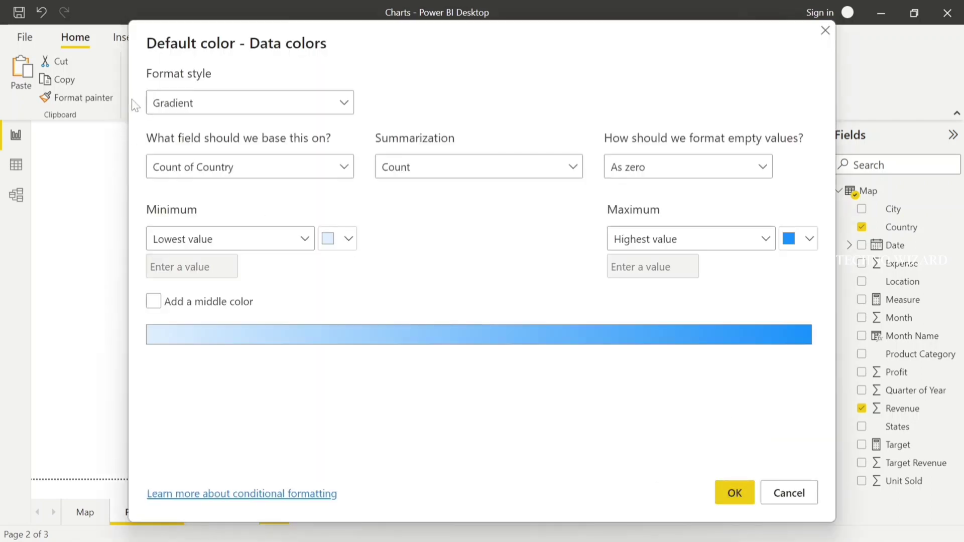
left_click(208, 104)
left_click(208, 103)
left_click(225, 167)
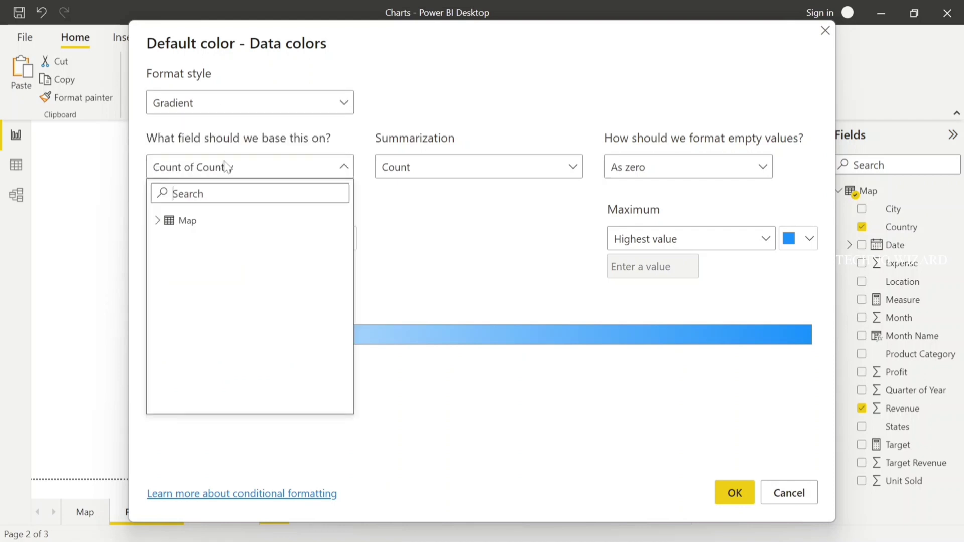
left_click(161, 222)
scroll(206, 311, "down", 2)
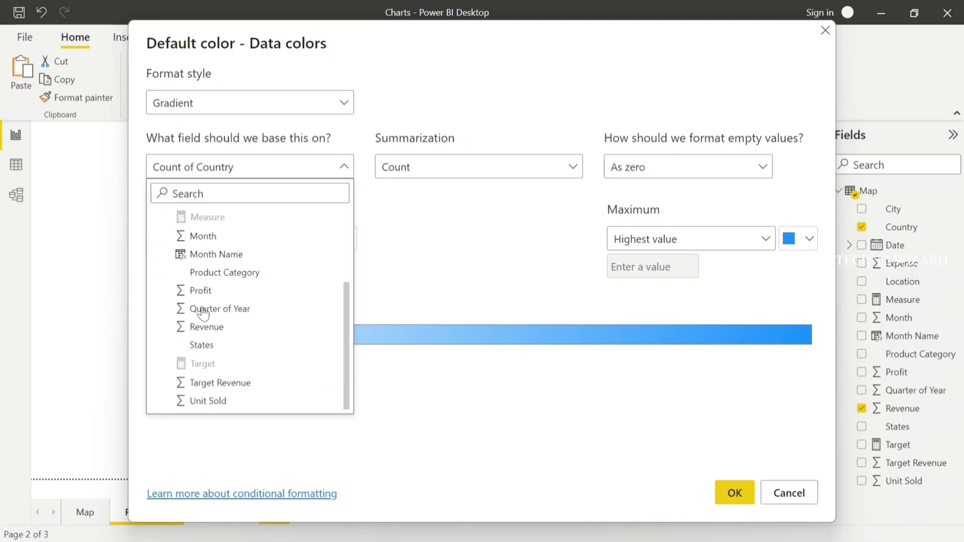
left_click(216, 331)
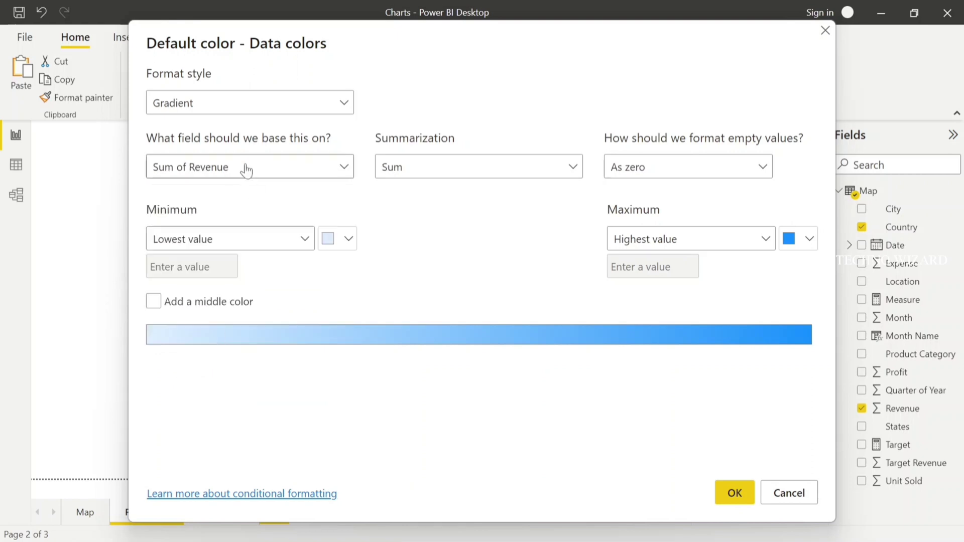
Step: Set the gradient's minimum colour to light pink #F69EA4
left_click(339, 240)
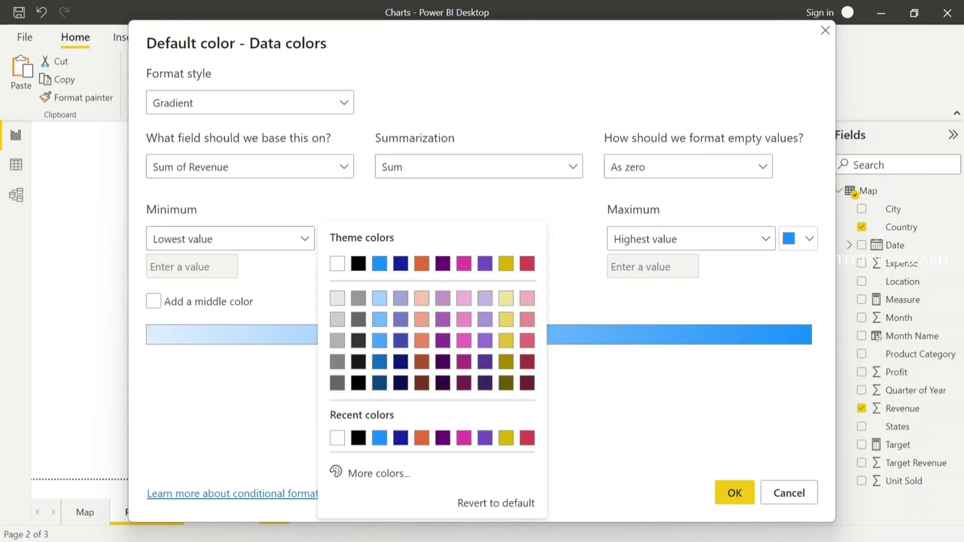
left_click(527, 264)
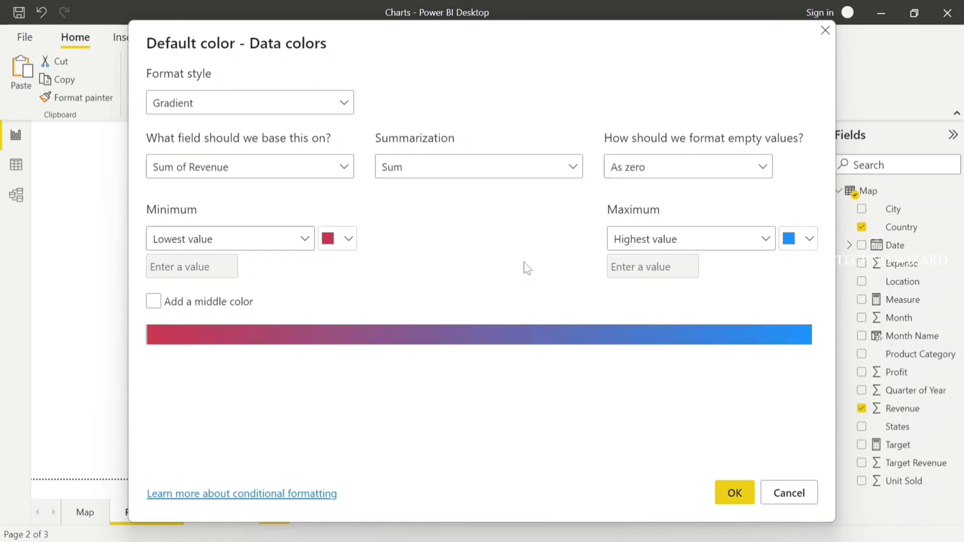
left_click(342, 254)
left_click(365, 472)
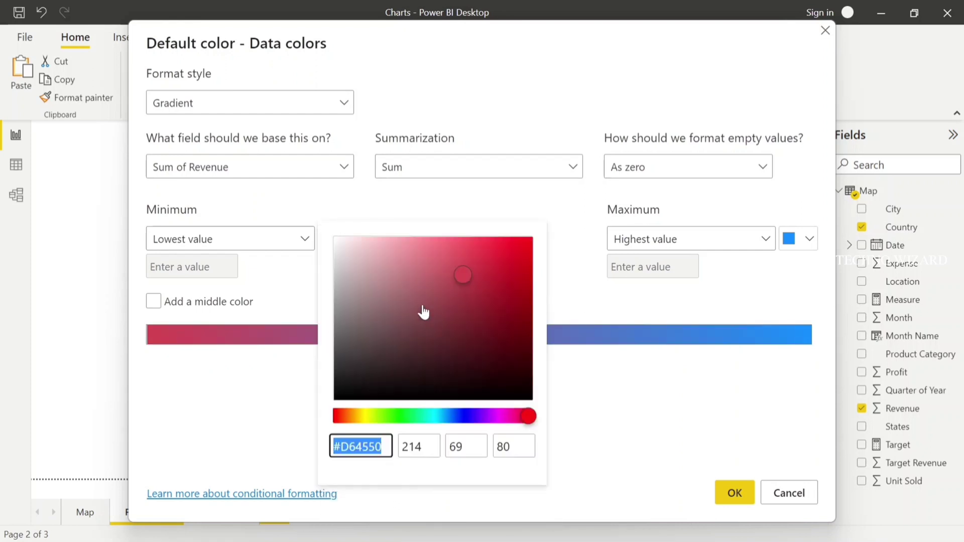
left_click(402, 242)
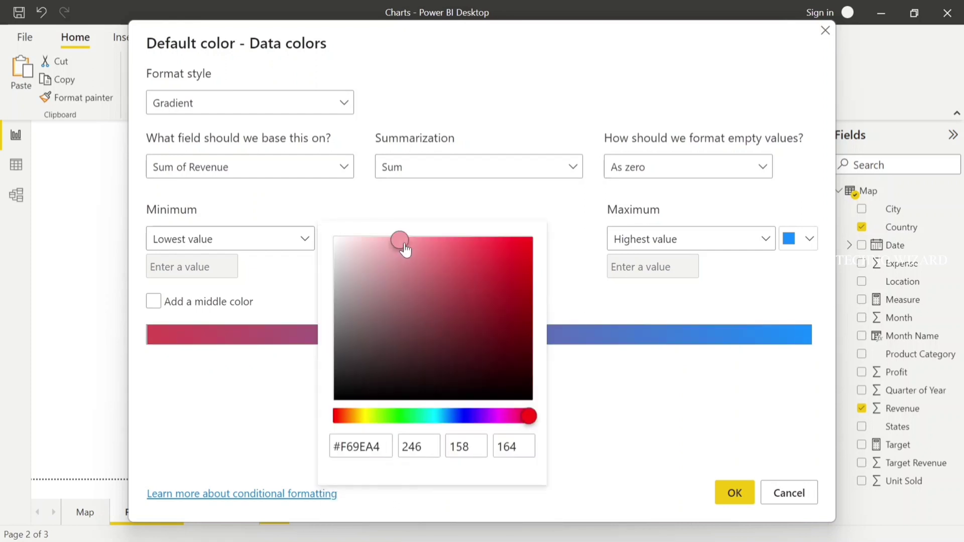
left_click(286, 221)
Step: Set the maximum colour to bright red #FA0316 and apply the gradient
left_click(795, 238)
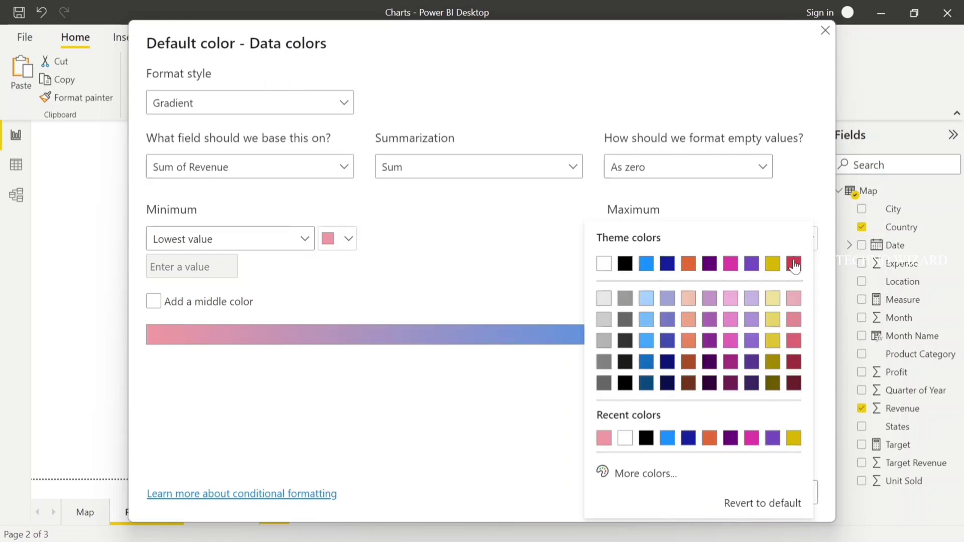
left_click(794, 265)
left_click(789, 247)
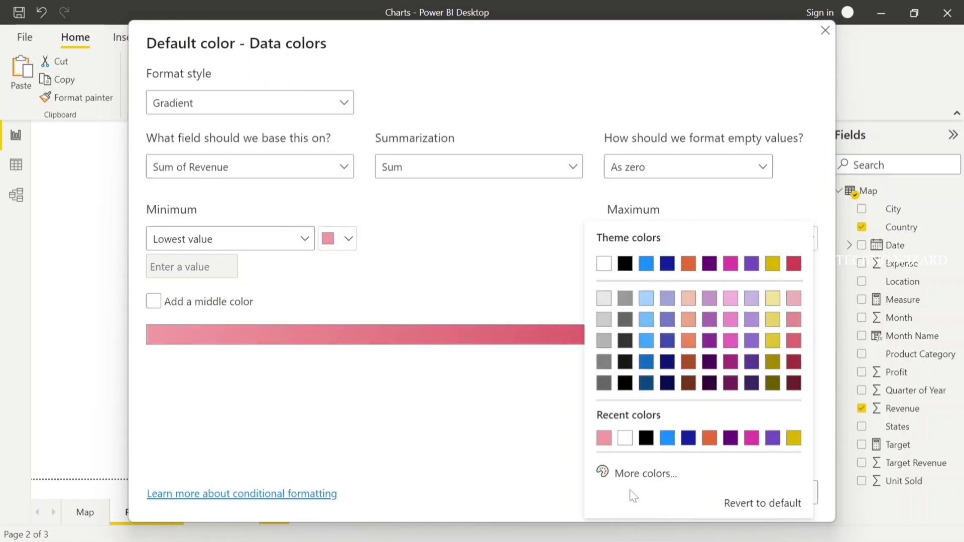
left_click(634, 474)
left_click(796, 240)
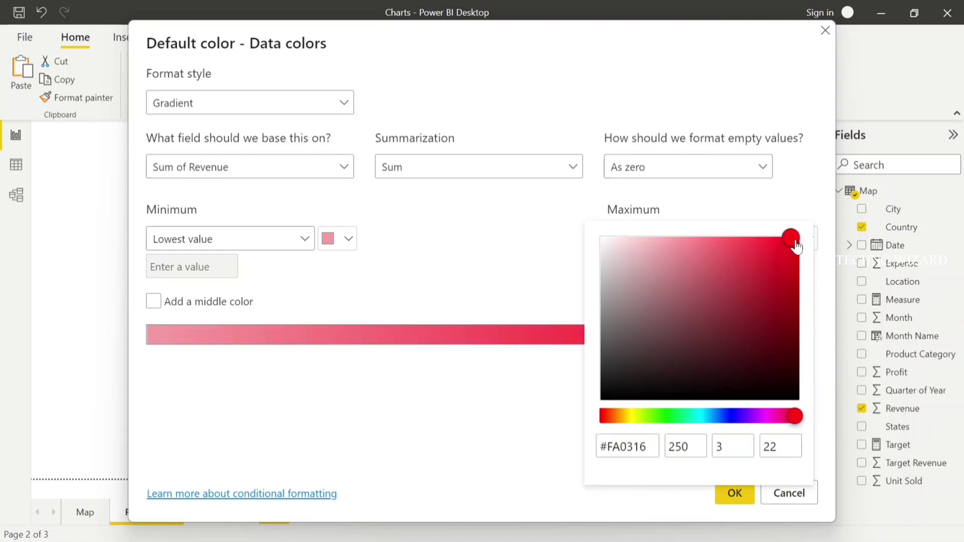
left_click(661, 488)
left_click(725, 493)
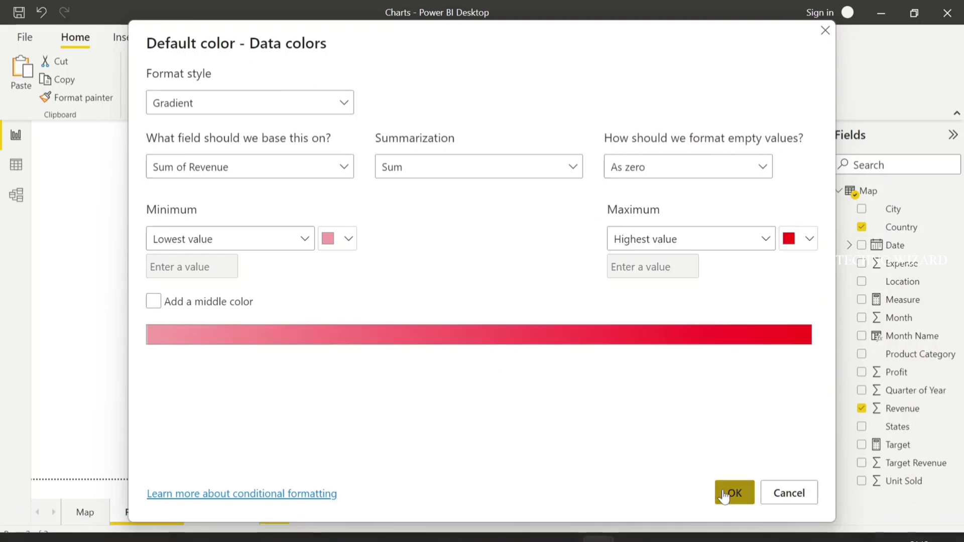
left_click(629, 301)
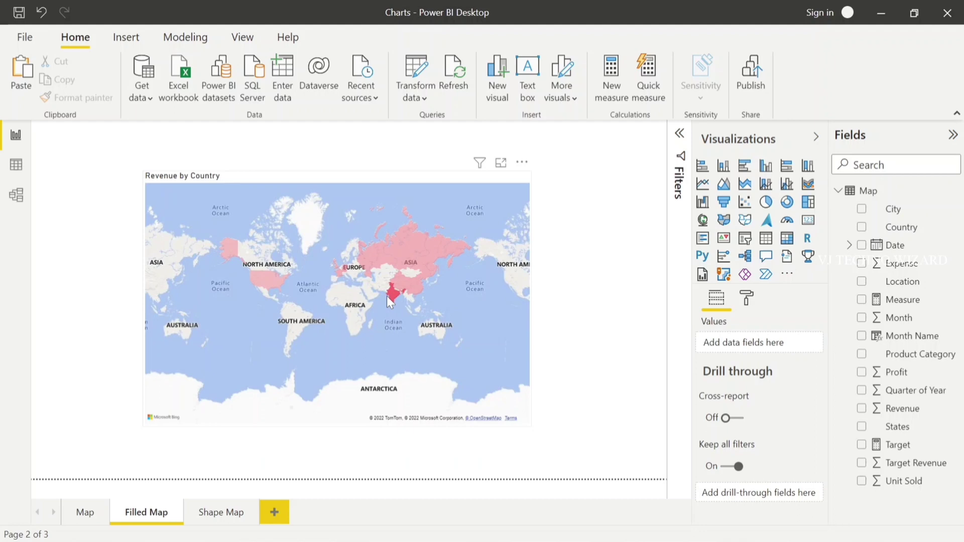
Step: Select the Revenue by Country filled map and expand its Map controls settings
left_click(425, 180)
left_click(706, 385)
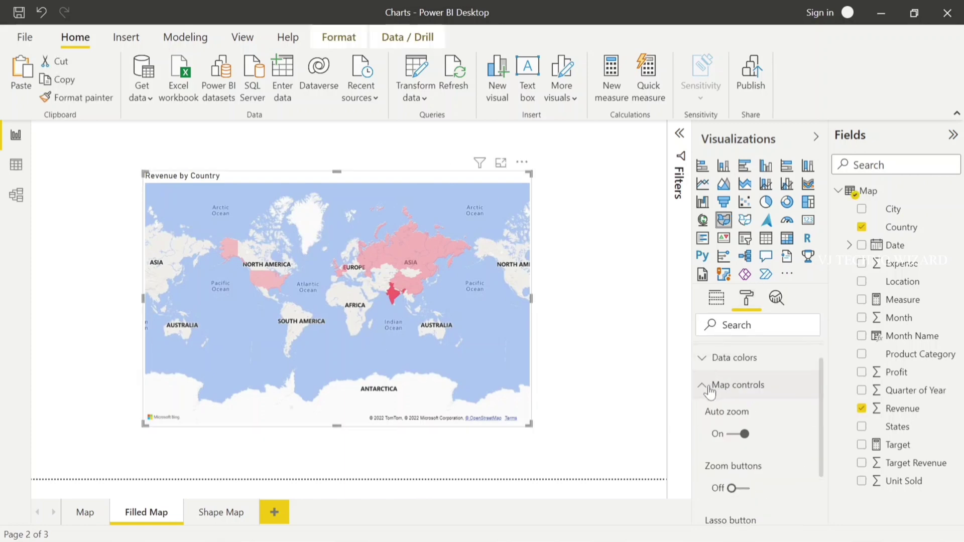
scroll(709, 384, "down", 3)
scroll(709, 384, "up", 3)
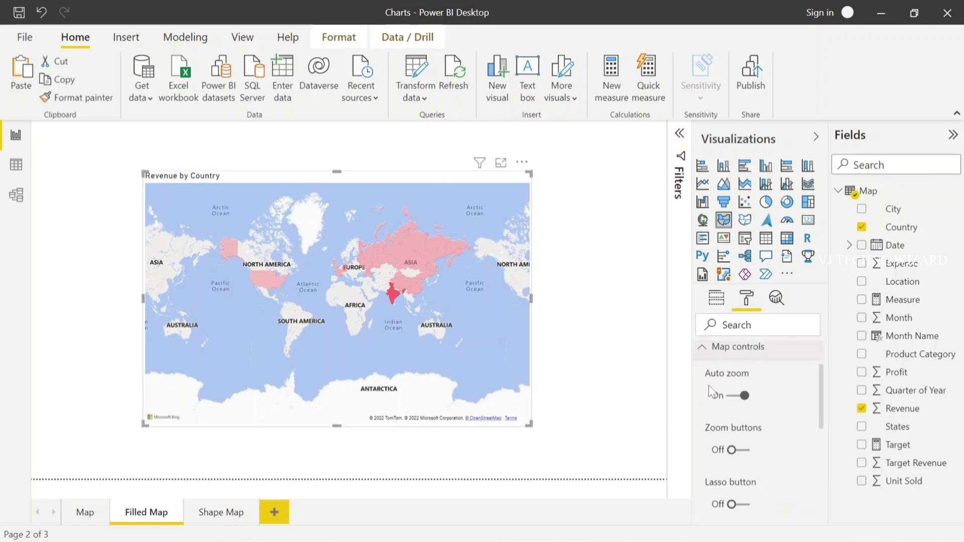
left_click(709, 384)
left_click(708, 393)
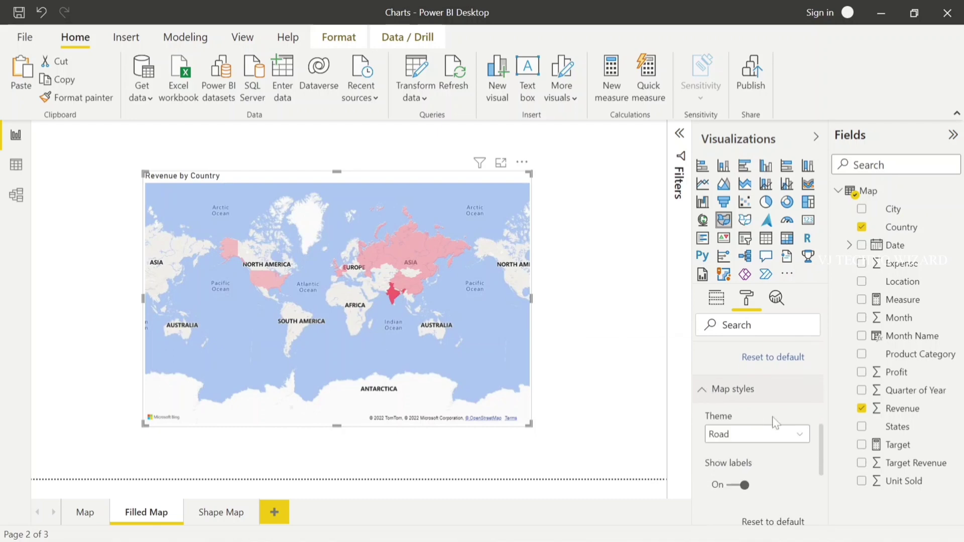
left_click(764, 437)
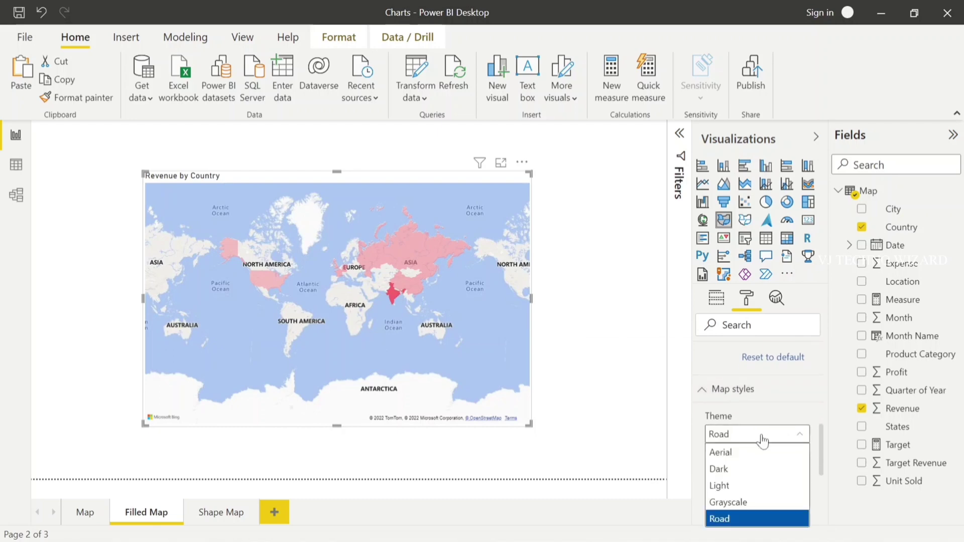
left_click(743, 452)
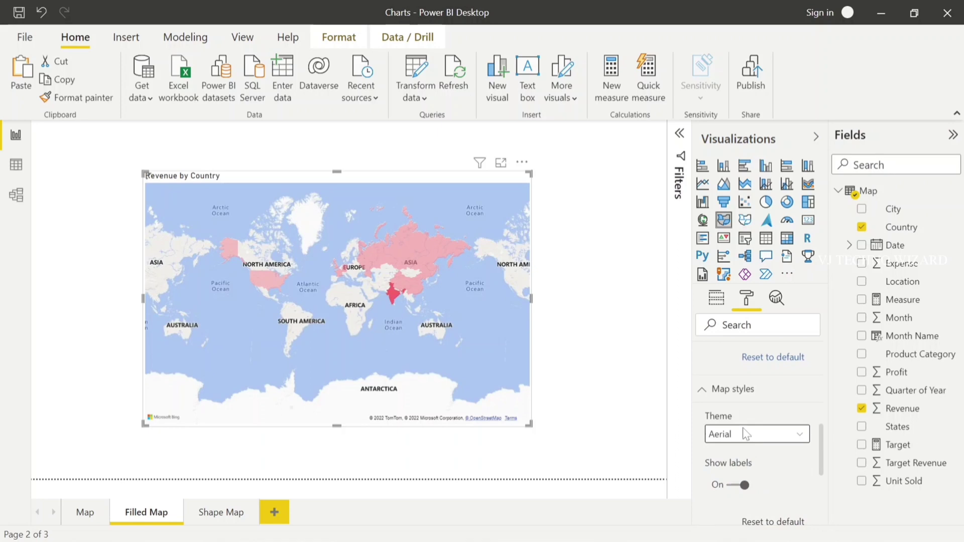
left_click(744, 433)
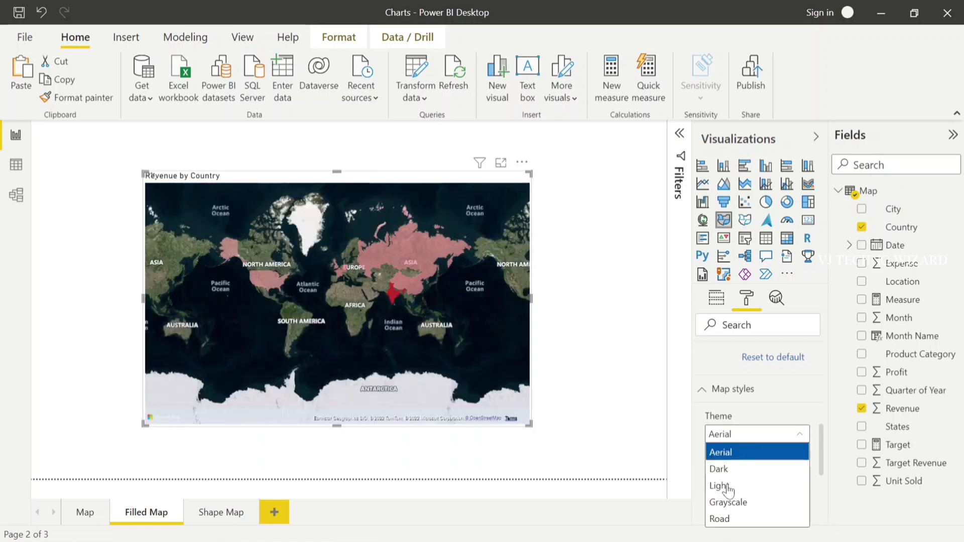
left_click(722, 469)
left_click(723, 436)
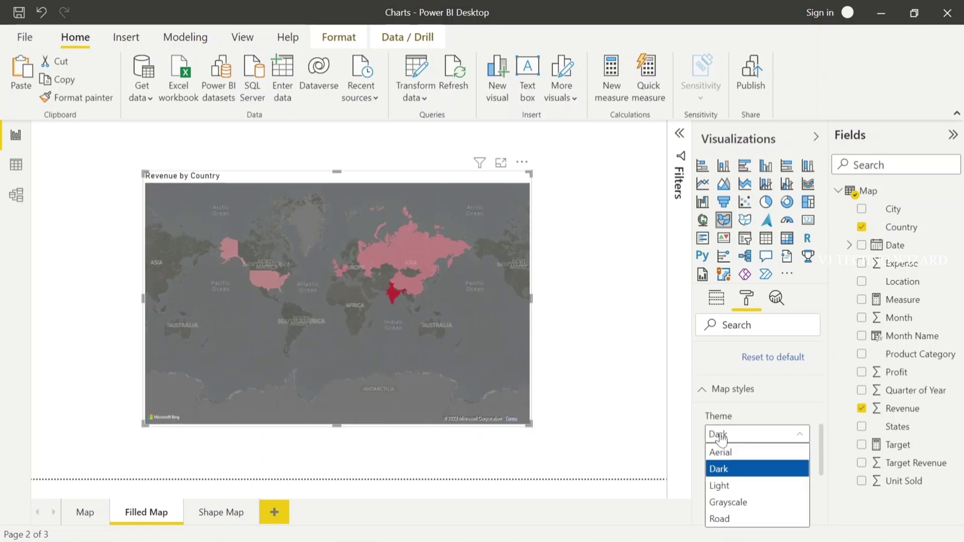
left_click(724, 486)
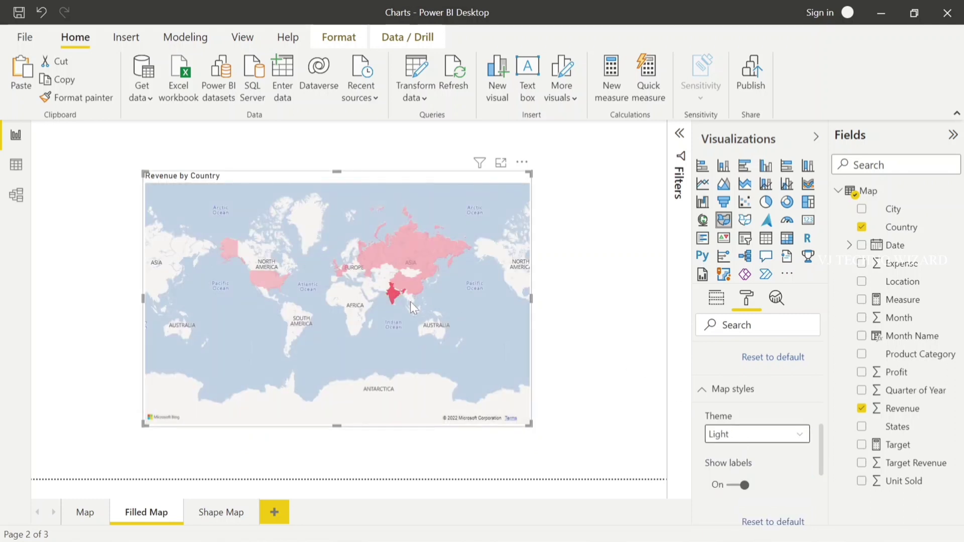
scroll(423, 301, "up", 3)
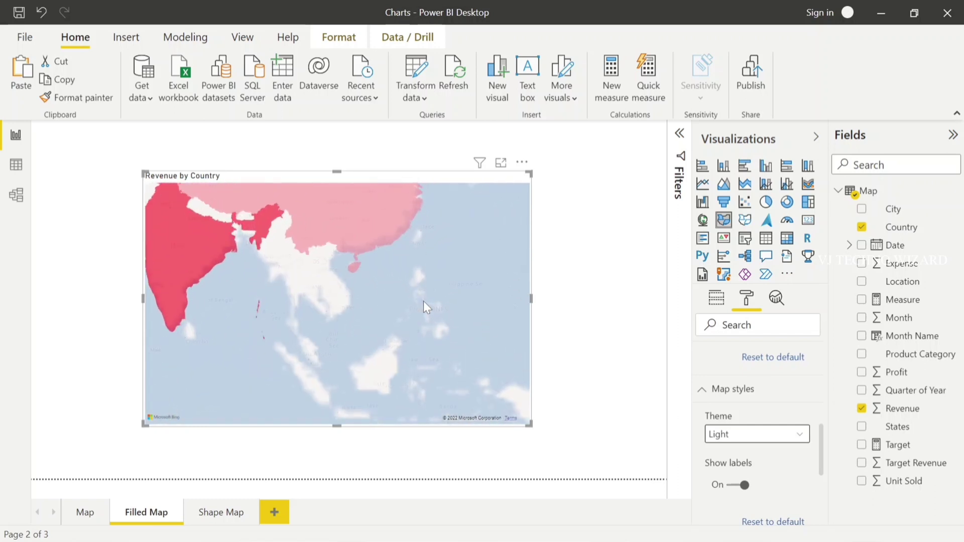
scroll(423, 300, "down", 3)
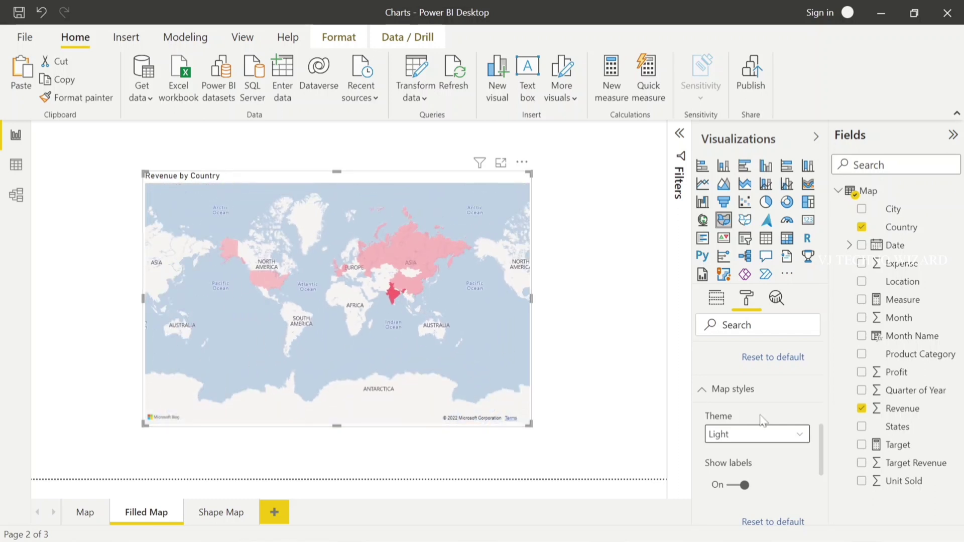
left_click(750, 434)
left_click(741, 519)
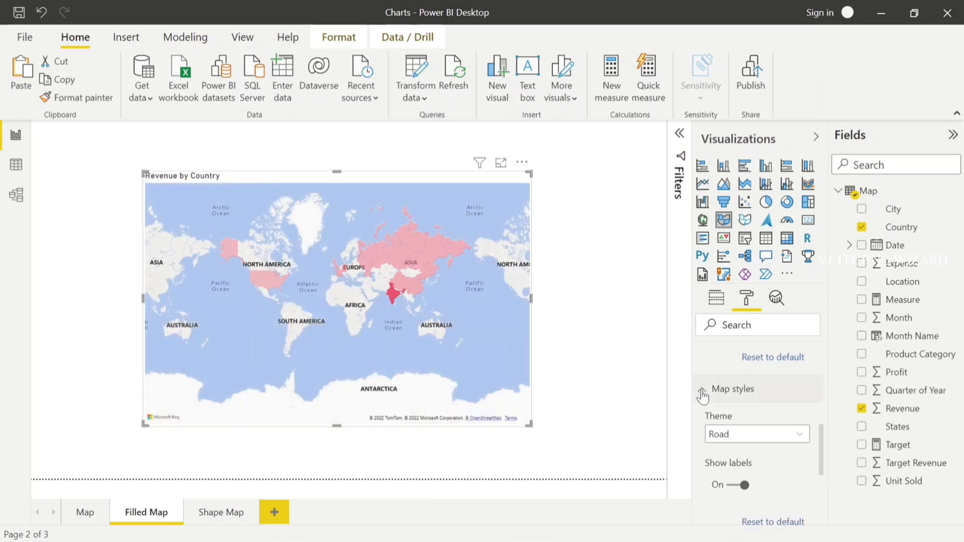
scroll(786, 499, "down", 2)
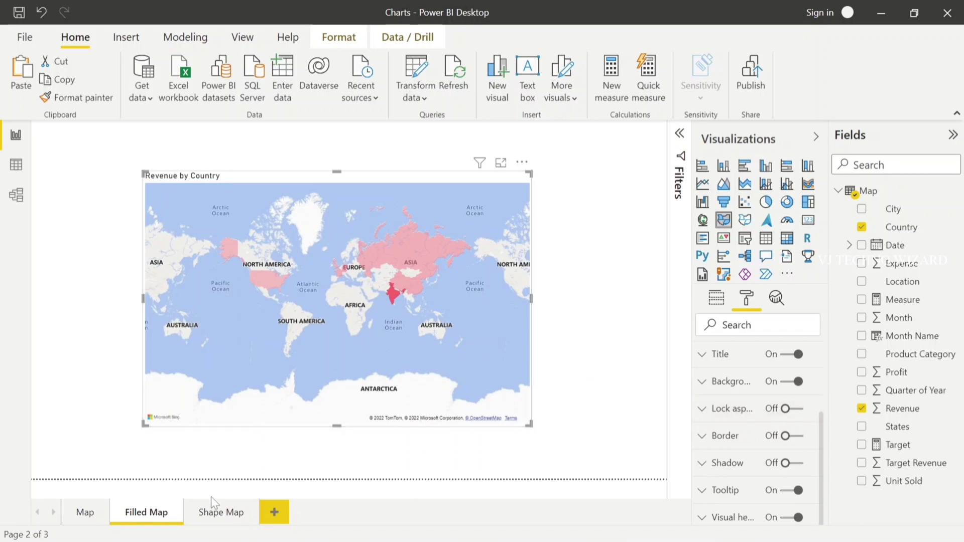
Step: Add a shape map visual on the Shape Map page and enlarge it
left_click(216, 514)
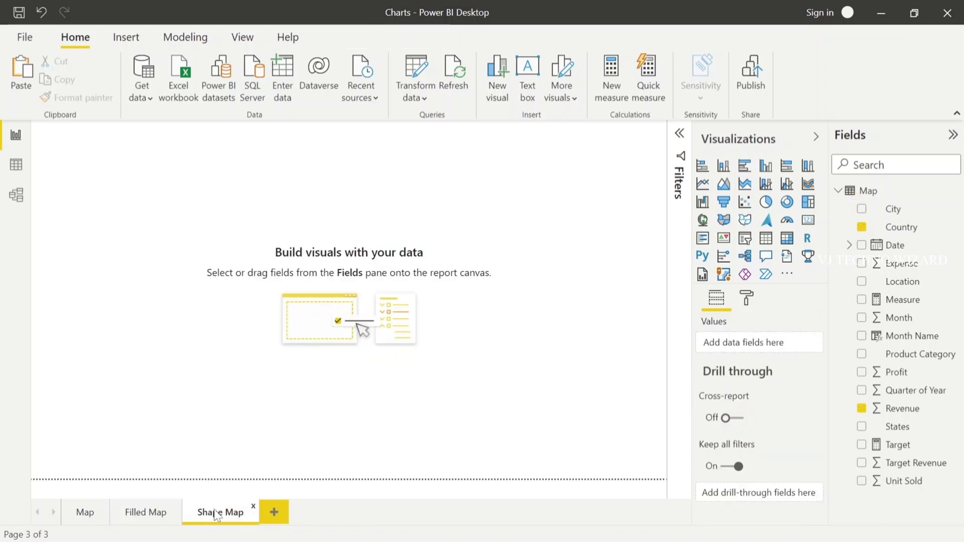
left_click(741, 224)
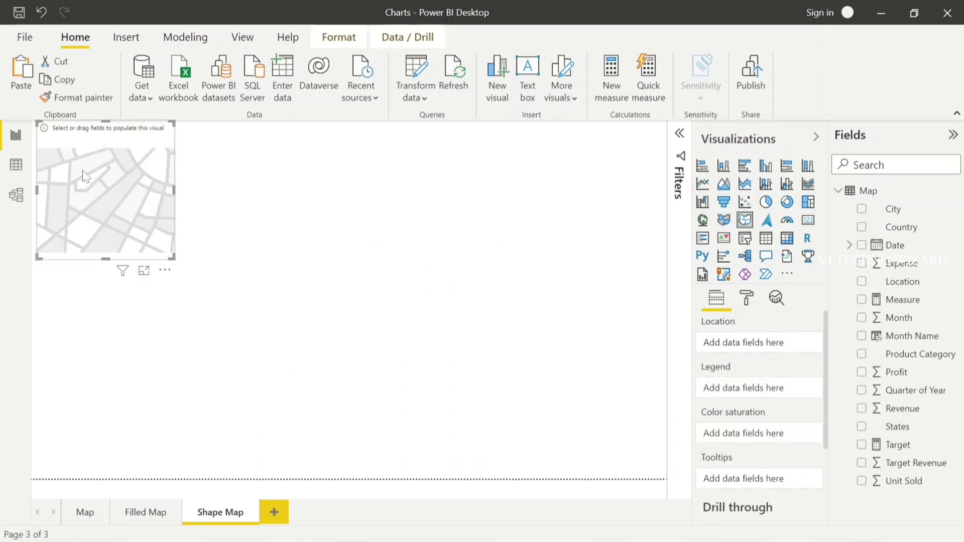
left_click_drag(328, 326, 525, 404)
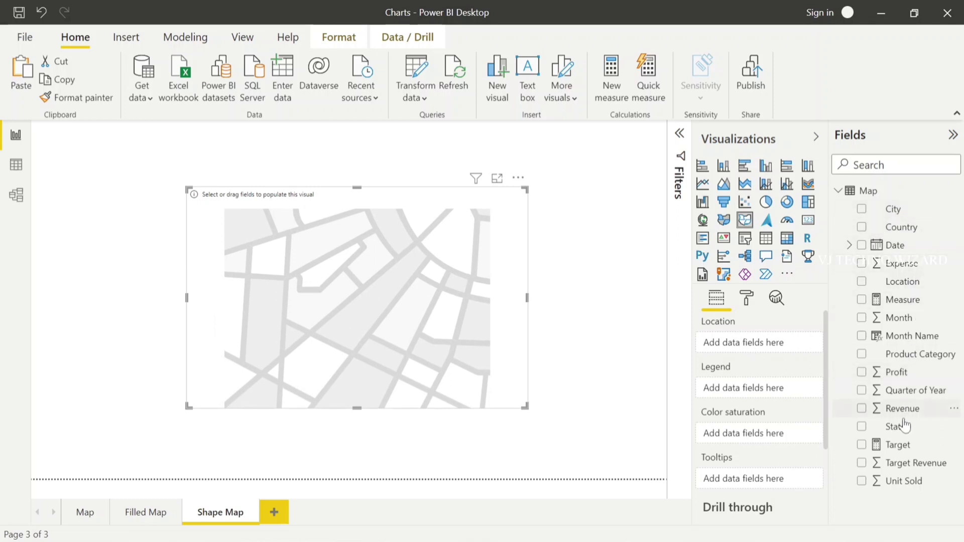
Step: Put States in the shape map's Location and Revenue in its Tooltips
left_click_drag(807, 375, 749, 341)
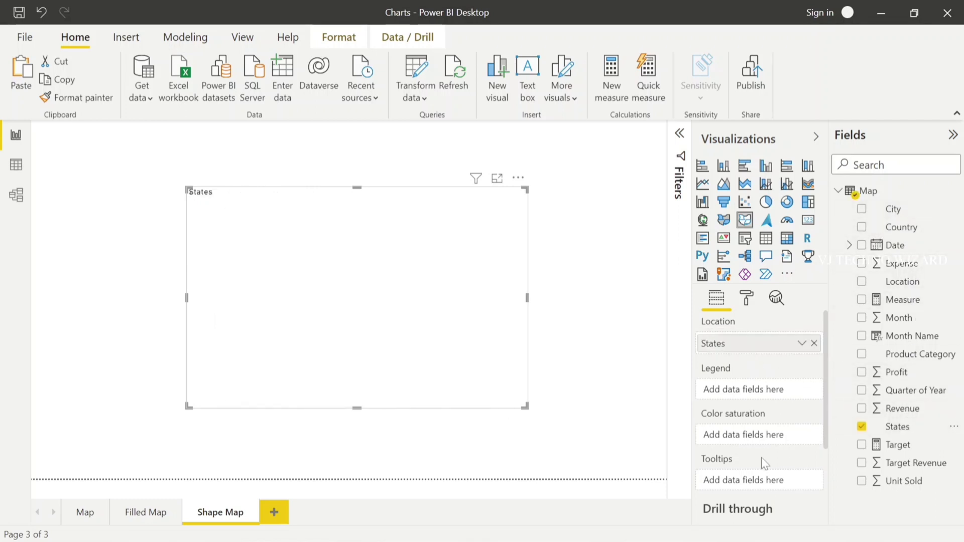
scroll(763, 459, "down", 1)
left_click_drag(914, 467, 773, 468)
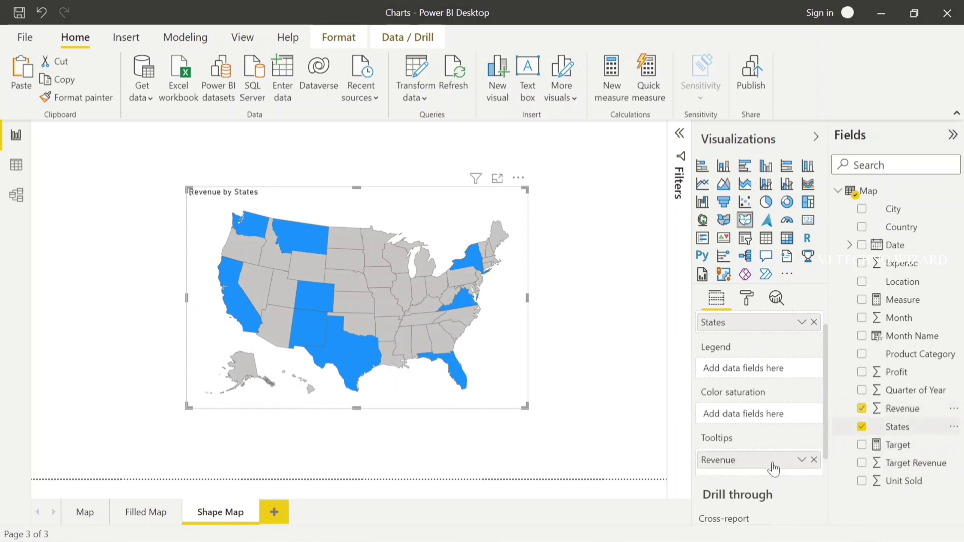
Step: Set the shape map's data colours to a gradient based on Sum of Revenue
left_click(756, 298)
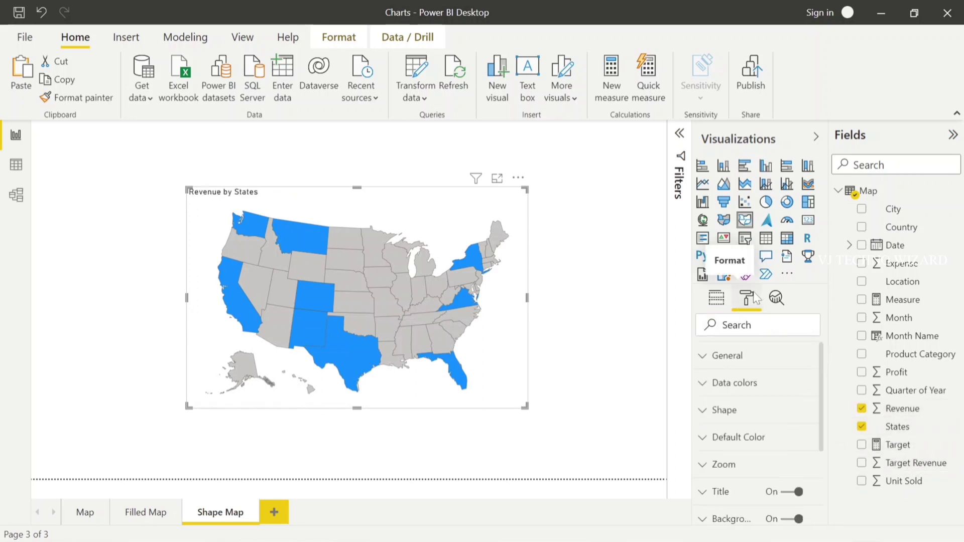
scroll(745, 429, "down", 3)
scroll(745, 430, "up", 3)
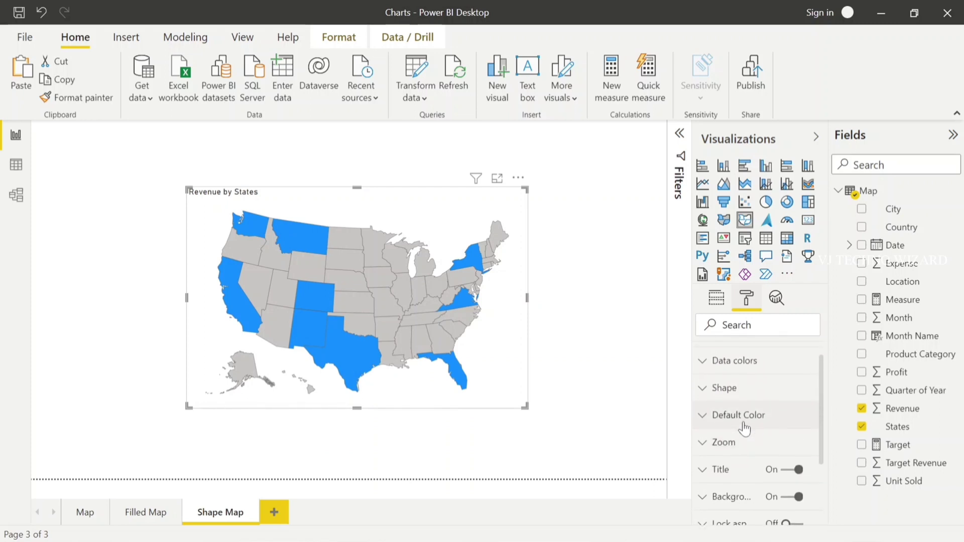
left_click(704, 386)
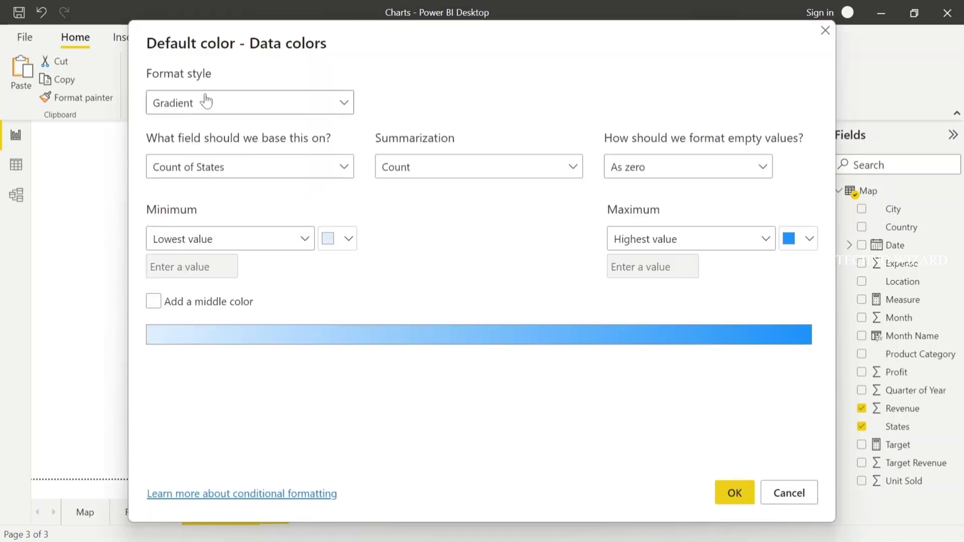
left_click(208, 102)
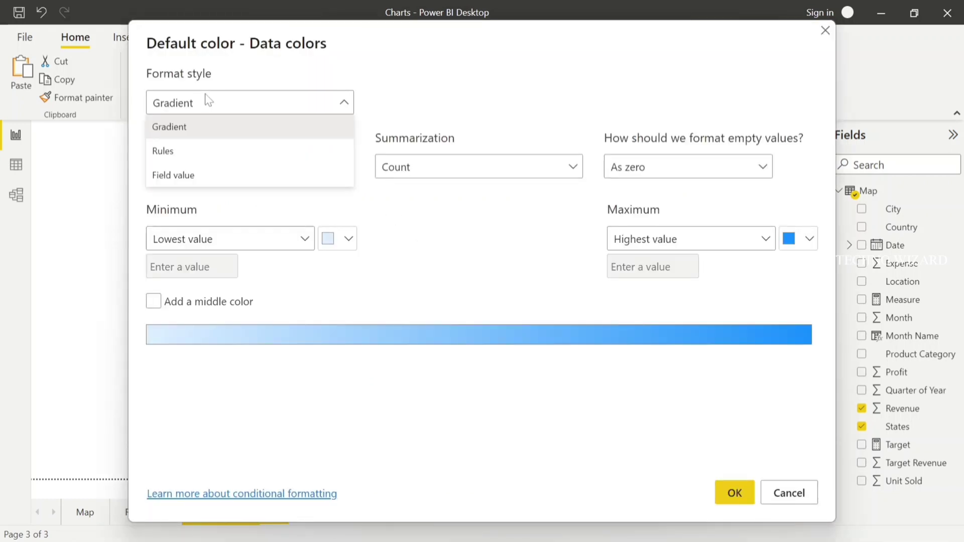
left_click(206, 101)
left_click(263, 173)
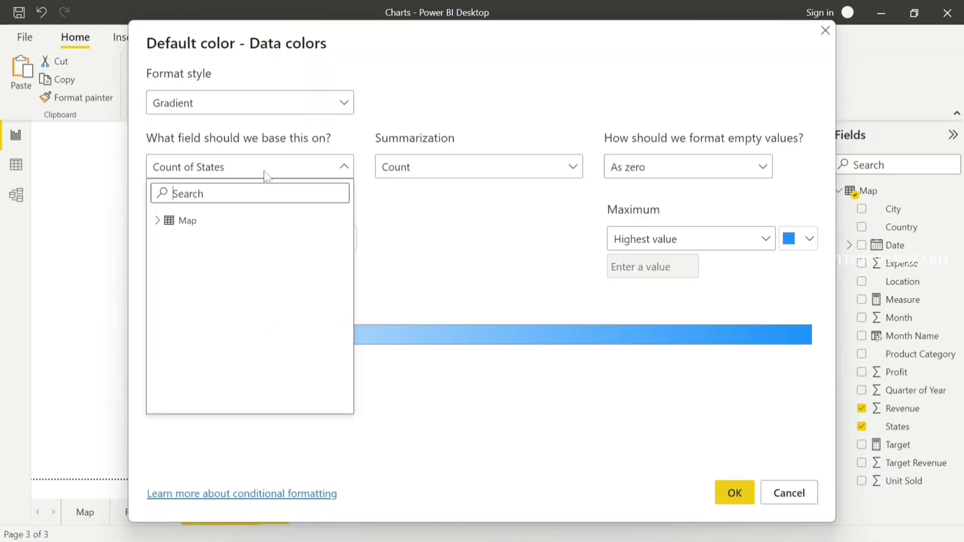
left_click(160, 221)
scroll(215, 336, "down", 2)
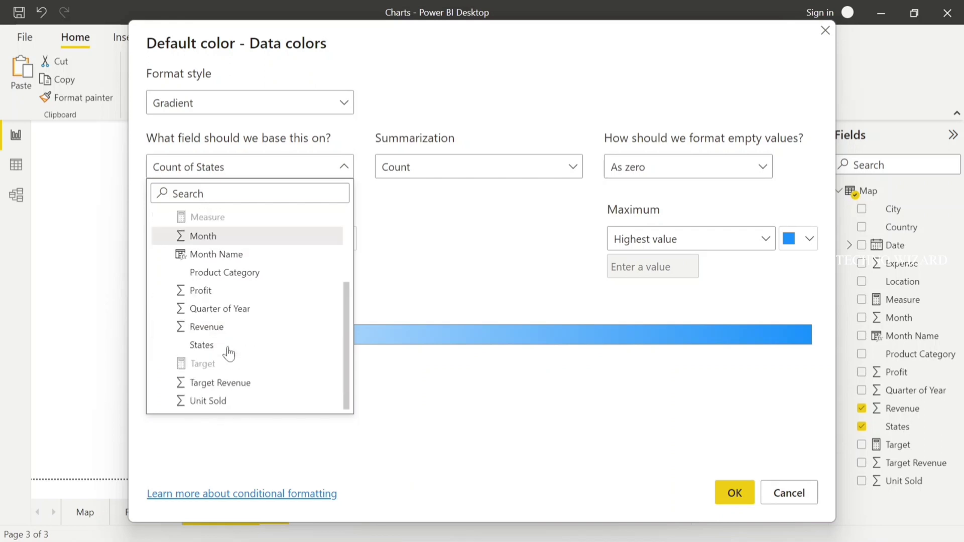
left_click(215, 327)
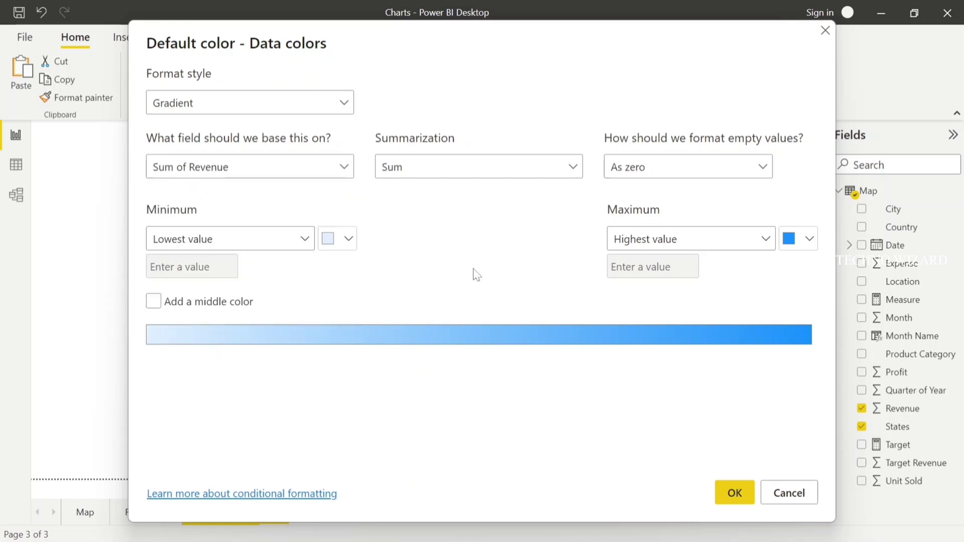
Step: Set the gradient's minimum colour to light pink
left_click(349, 239)
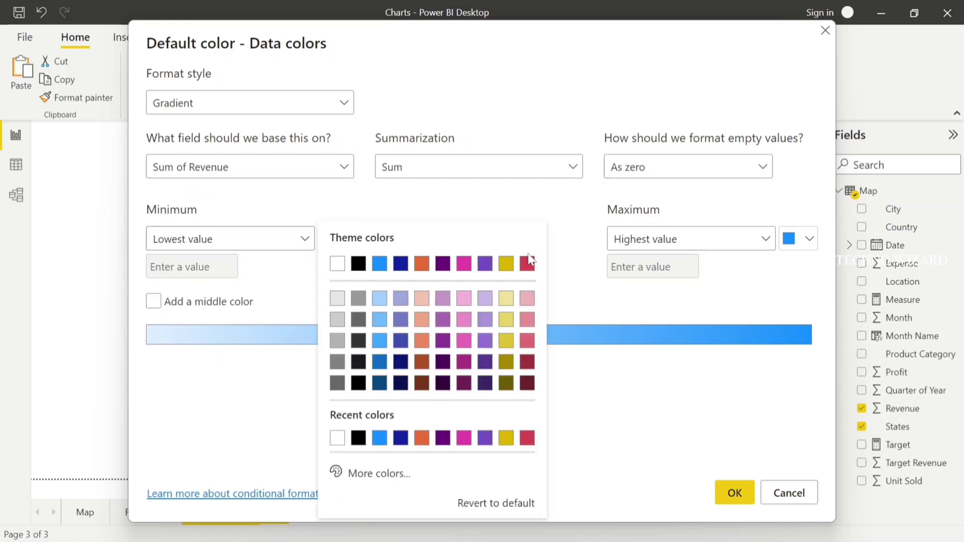
left_click(371, 473)
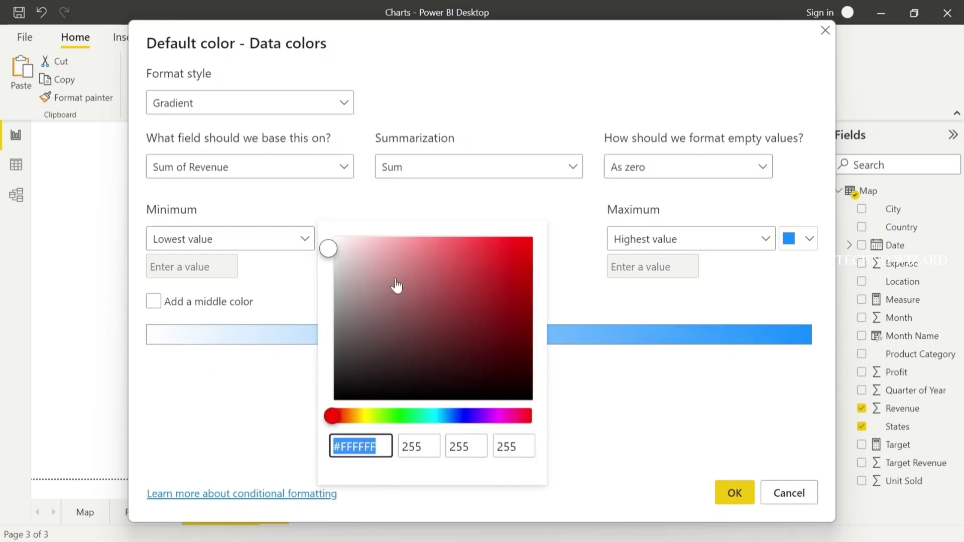
left_click(397, 237)
left_click(576, 268)
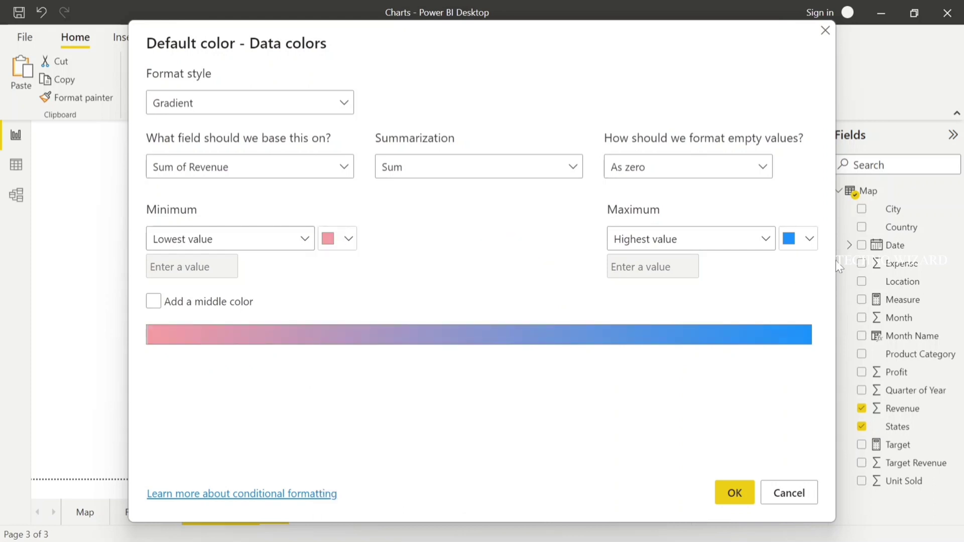
Step: Set the maximum colour to bright red #F60114 and apply the gradient
left_click(810, 239)
left_click(794, 267)
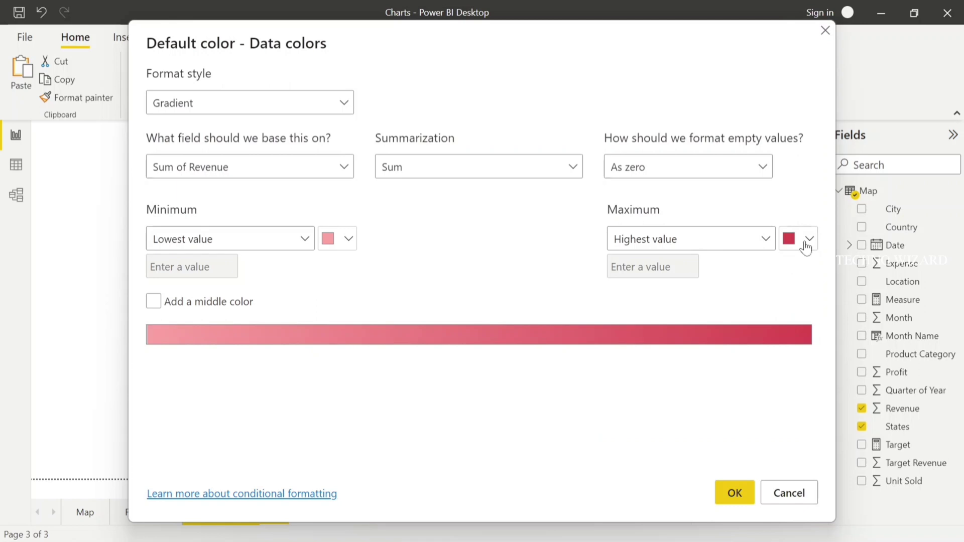
left_click(808, 244)
left_click(616, 481)
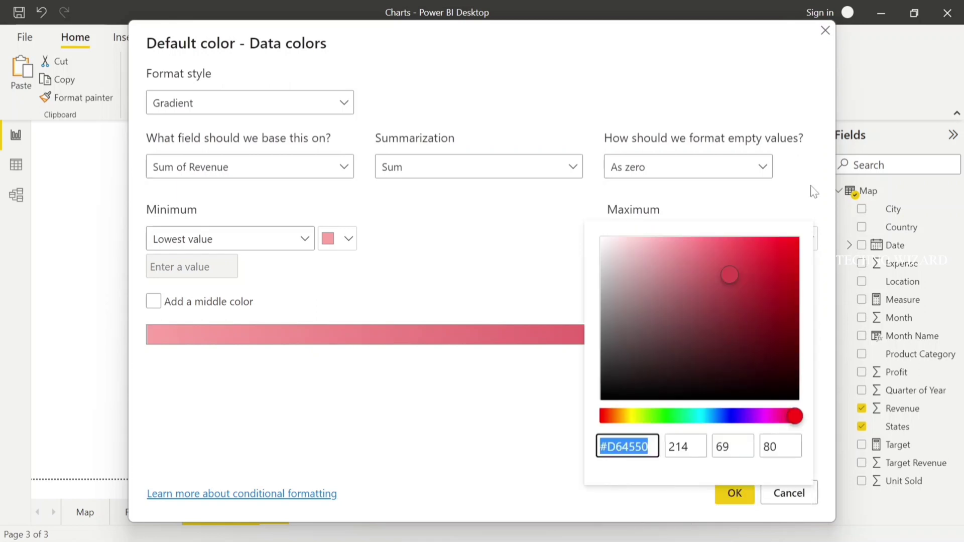
left_click(789, 245)
left_click_drag(793, 251, 797, 238)
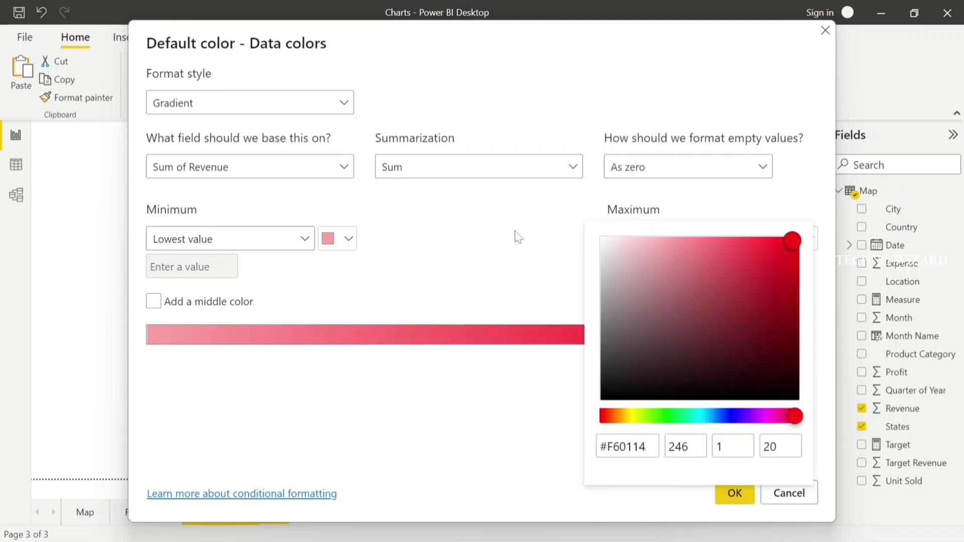
left_click(663, 394)
left_click(733, 493)
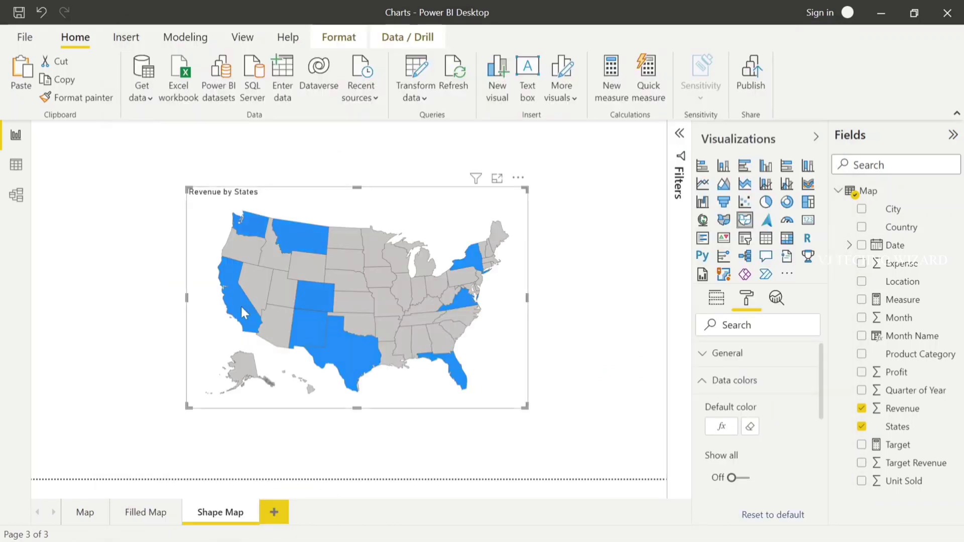
left_click(703, 411)
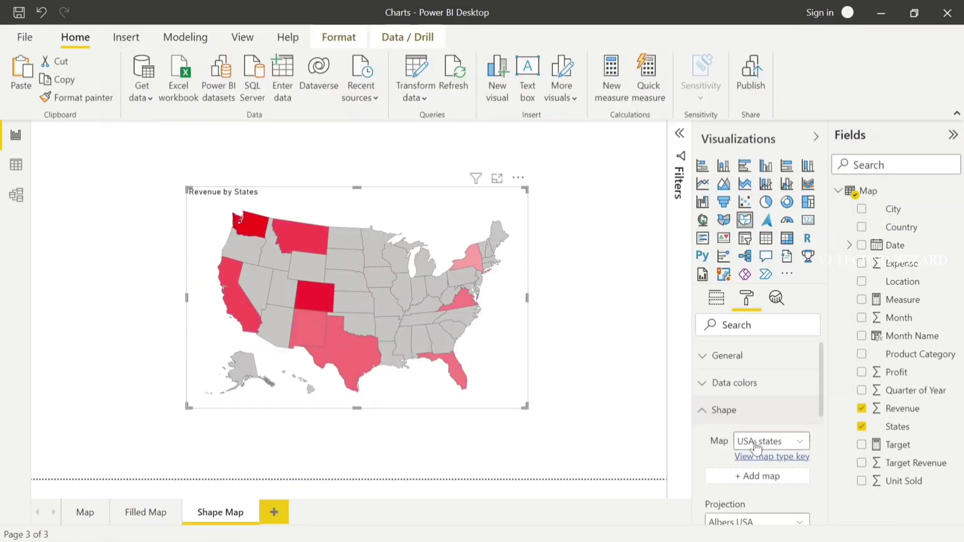
left_click(761, 441)
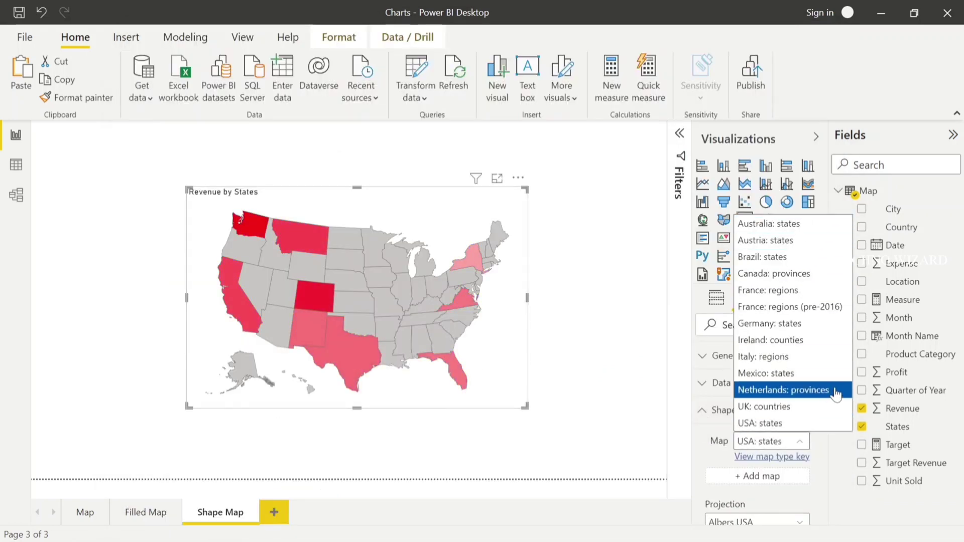
left_click(774, 427)
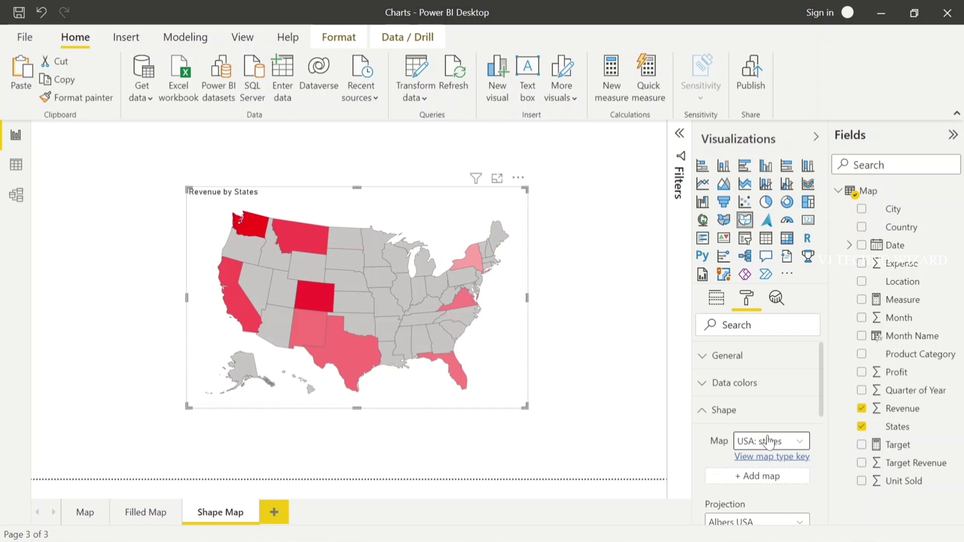
left_click(768, 443)
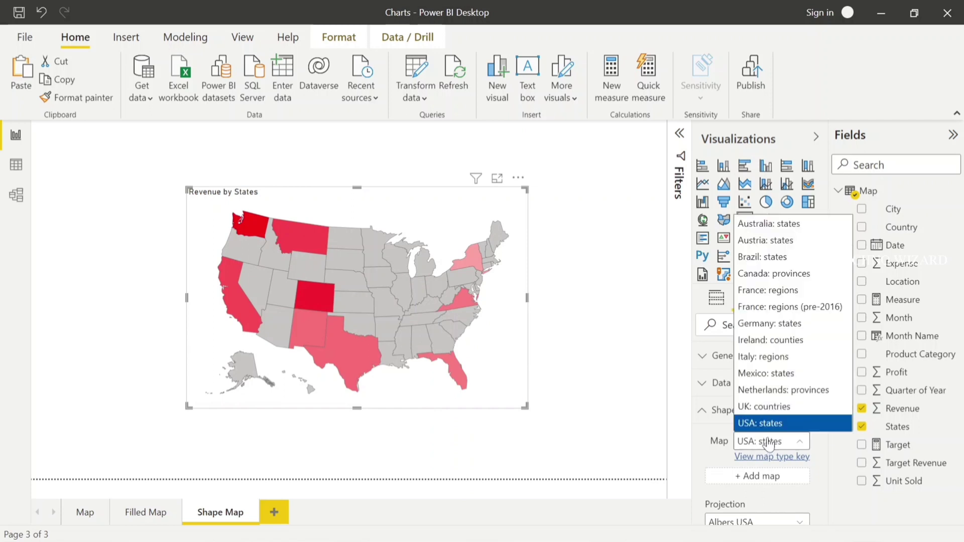
left_click(768, 408)
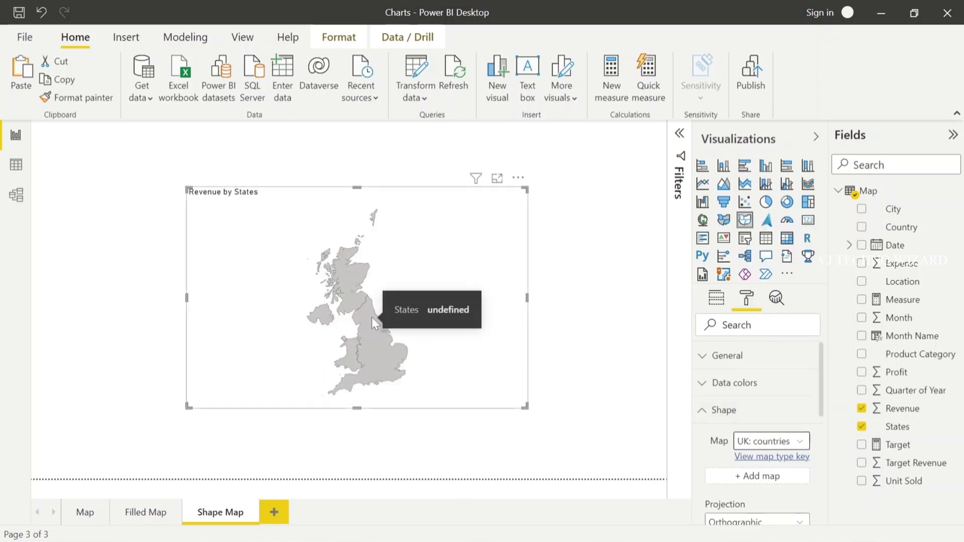
left_click(772, 447)
left_click(766, 424)
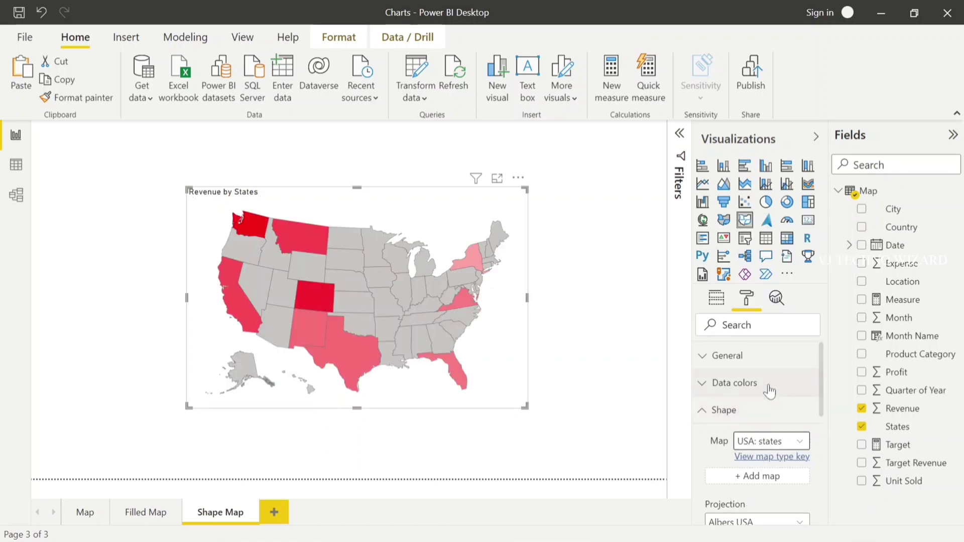
scroll(731, 409, "down", 2)
scroll(732, 415, "up", 2)
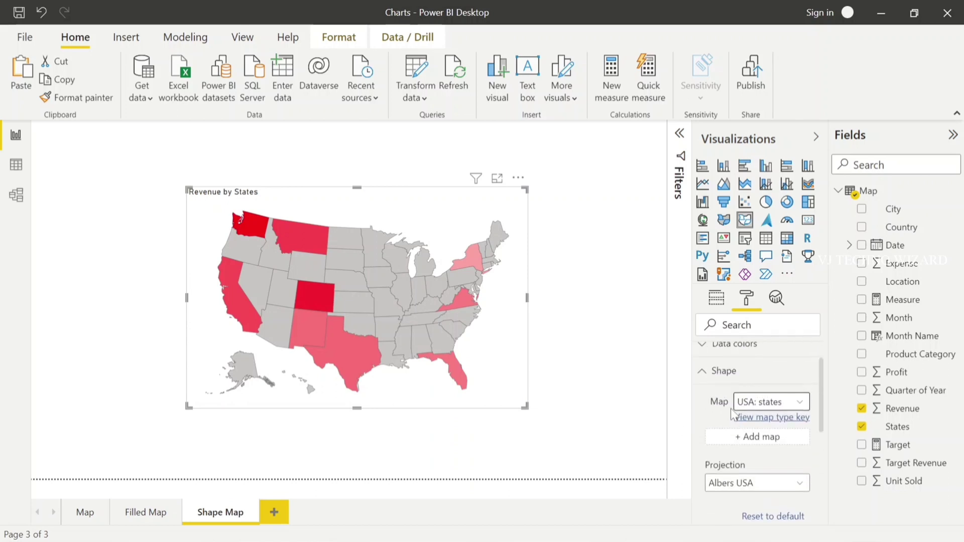
Step: In the shape map's Zoom settings, switch on Auto zoom, Zoom on selection and Manual zoom
left_click(706, 382)
left_click(706, 399)
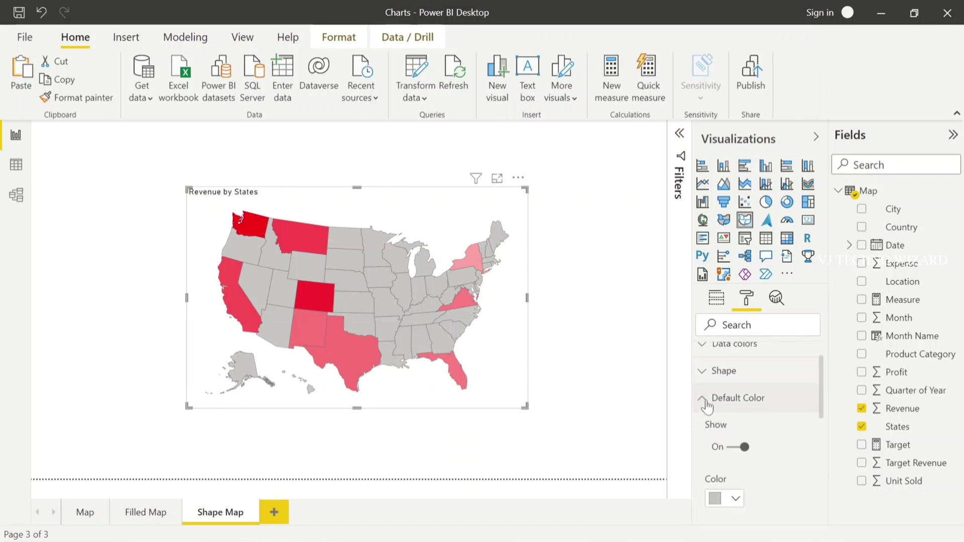
scroll(752, 445, "down", 5)
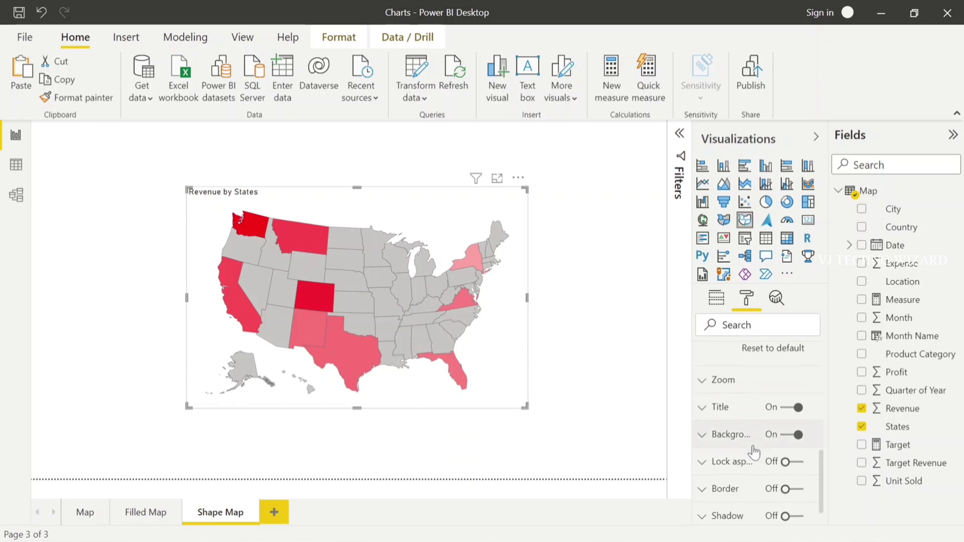
left_click(702, 379)
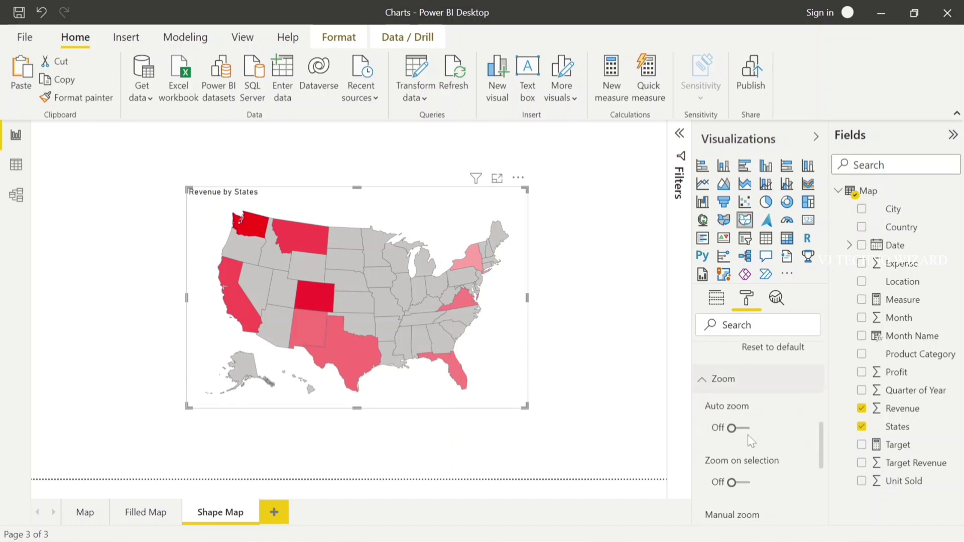
scroll(749, 435, "down", 1)
left_click(738, 412)
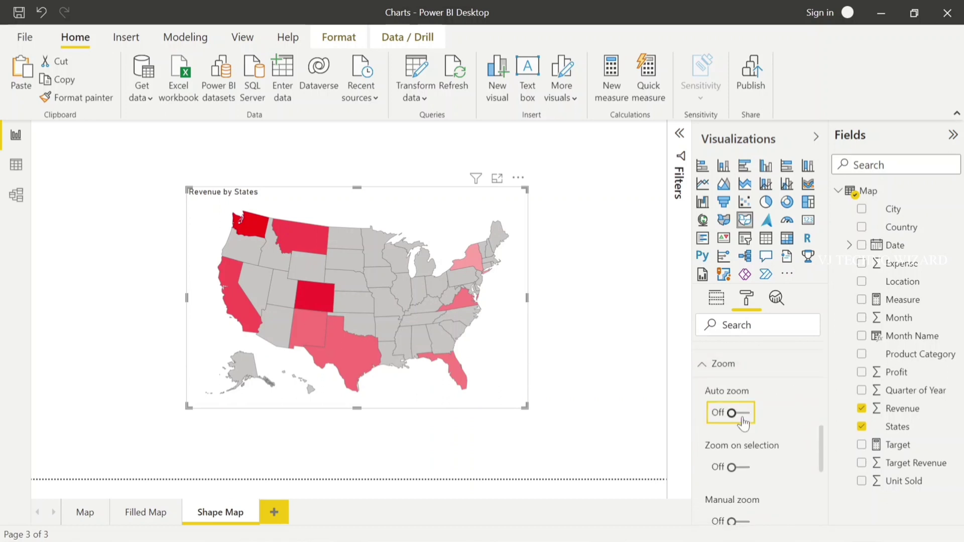
left_click(736, 466)
scroll(740, 454, "down", 2)
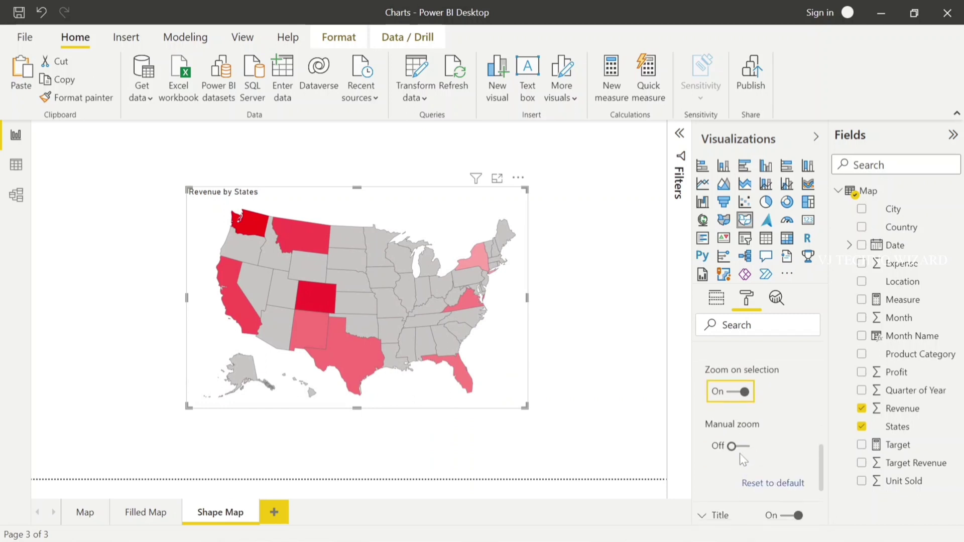
left_click(738, 447)
left_click(738, 447)
scroll(741, 452, "down", 3)
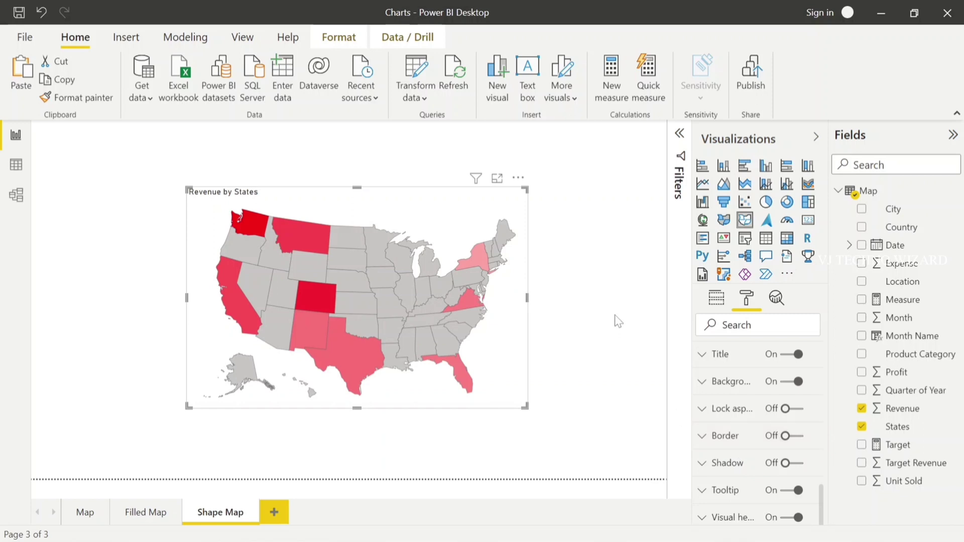
Step: Deselect the shape map by clicking empty canvas to view the finished Revenue by States map
left_click(590, 289)
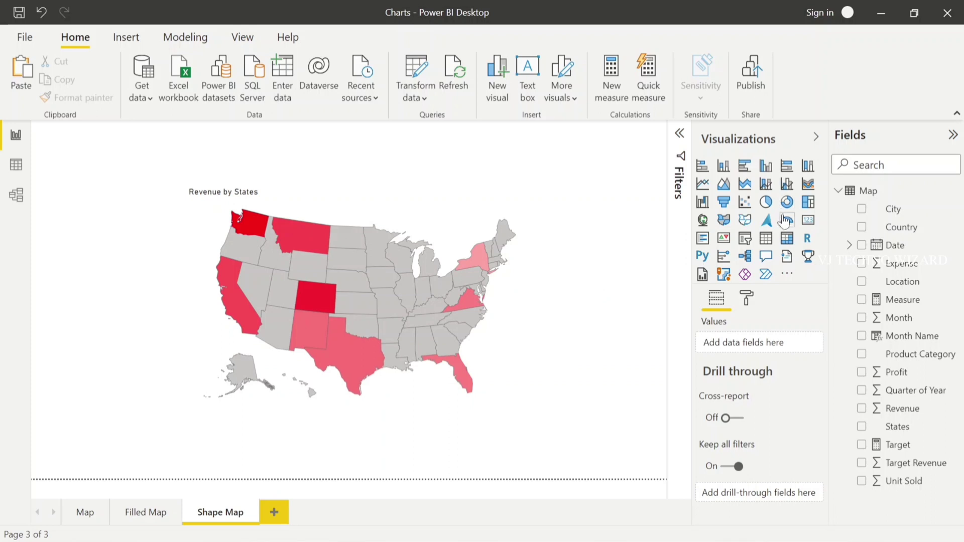